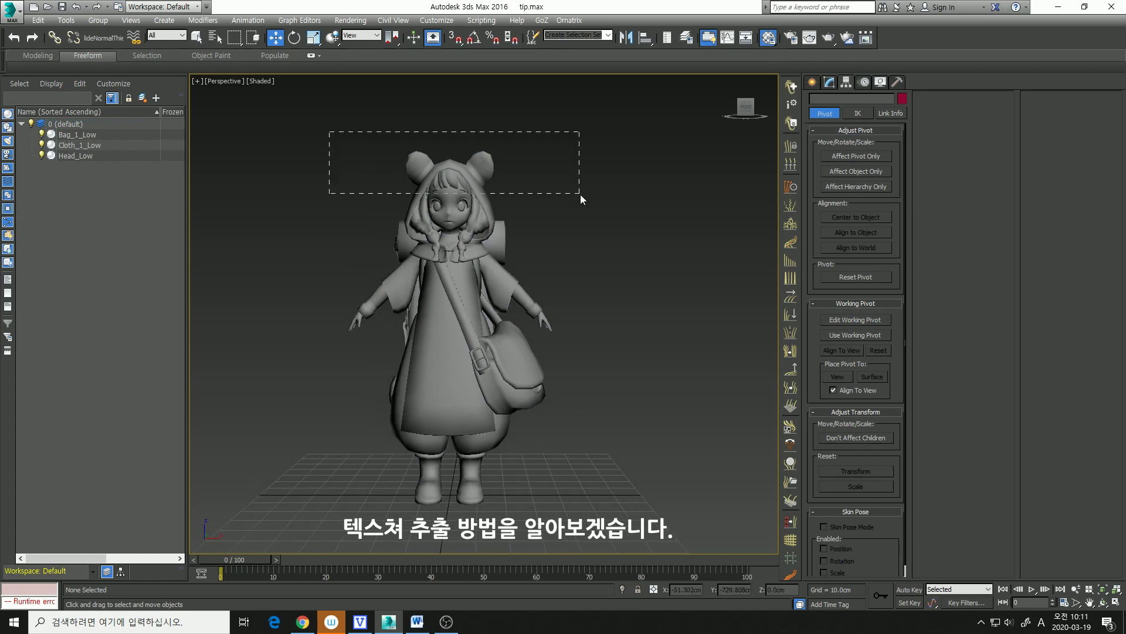
Step: Select the bag, cloth and head meshes of the character and clone them in place
{"action": "left_click_drag", "start_coordinate": [580, 195], "coordinate": [580, 512]}
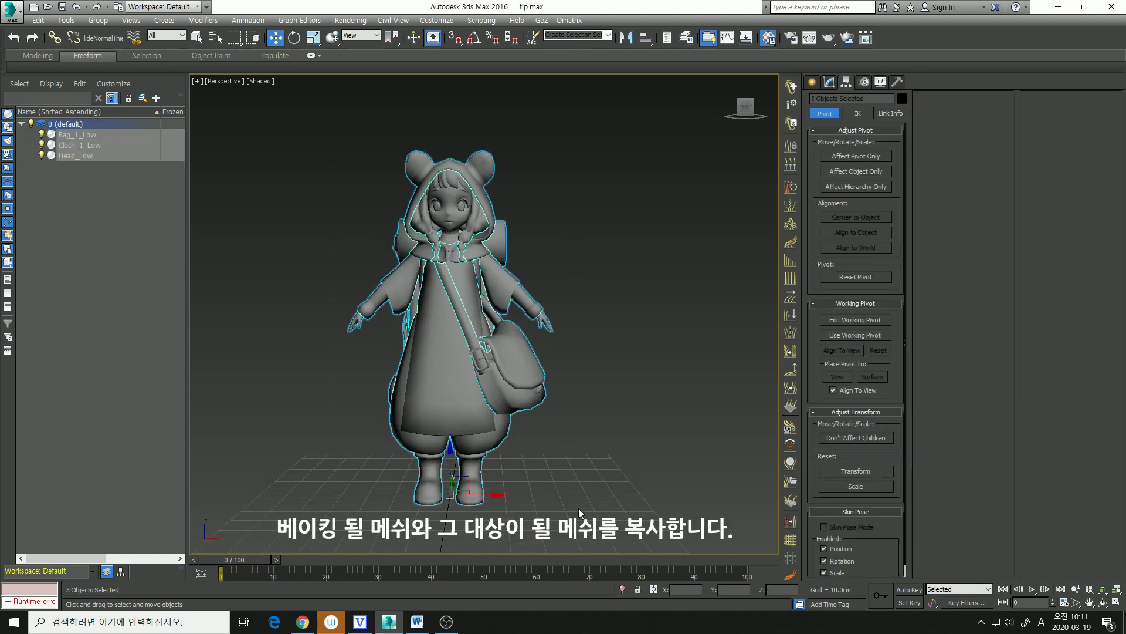
{"action": "right_click", "coordinate": [453, 378]}
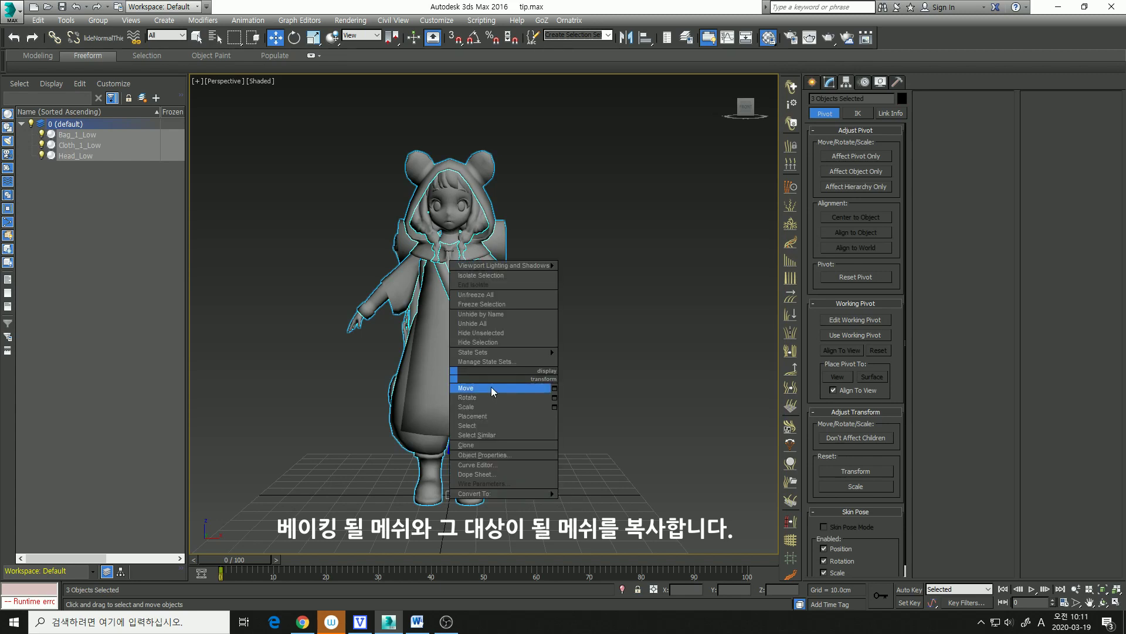
{"action": "left_click", "coordinate": [480, 446]}
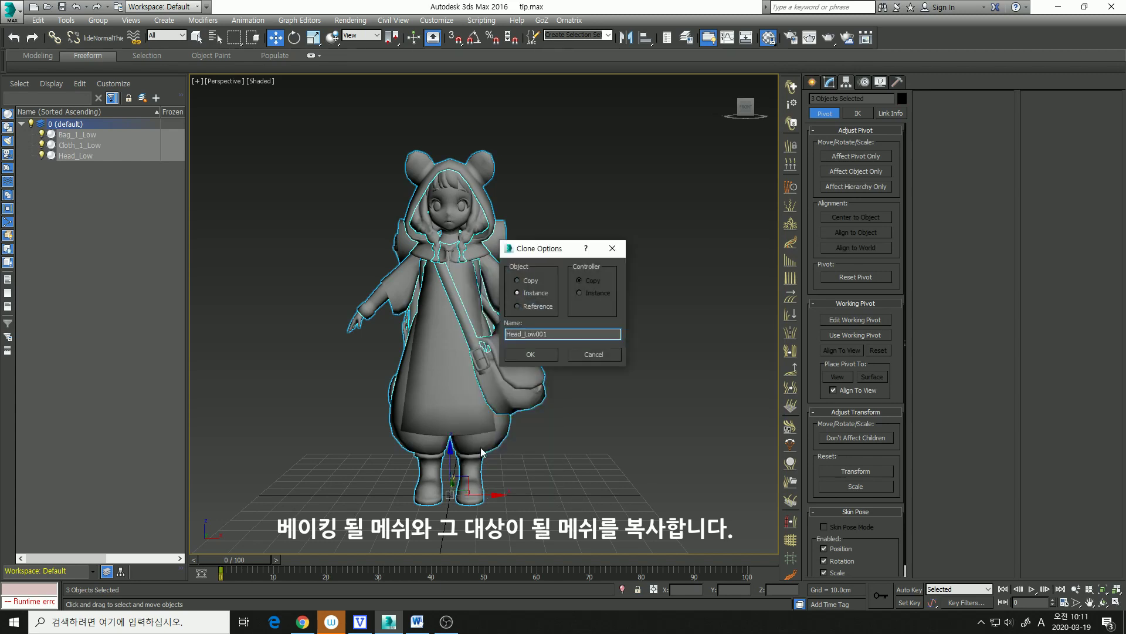
{"action": "left_click", "coordinate": [530, 354]}
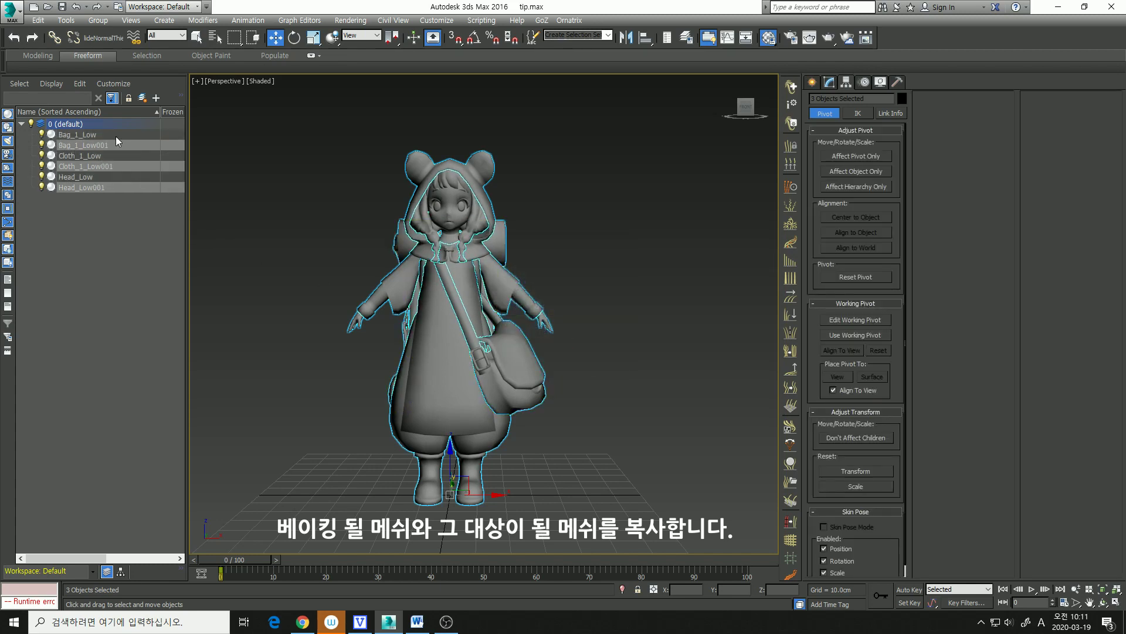
Step: Create a new layer named md containing the three cloned meshes
{"action": "left_click", "coordinate": [140, 98]}
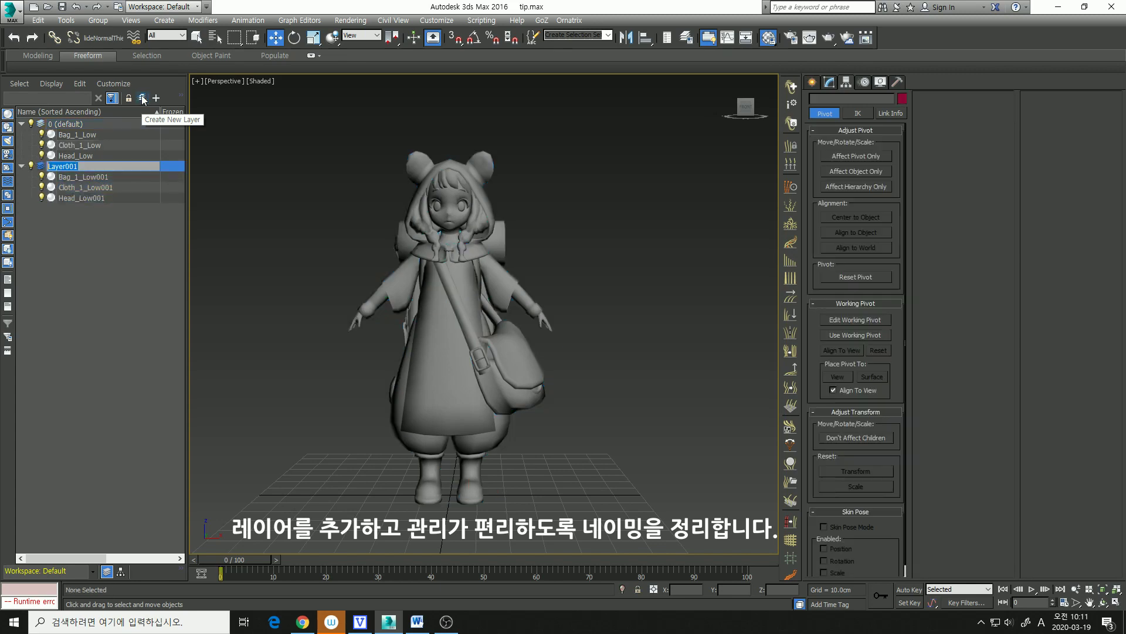
{"action": "type", "text": "md"}
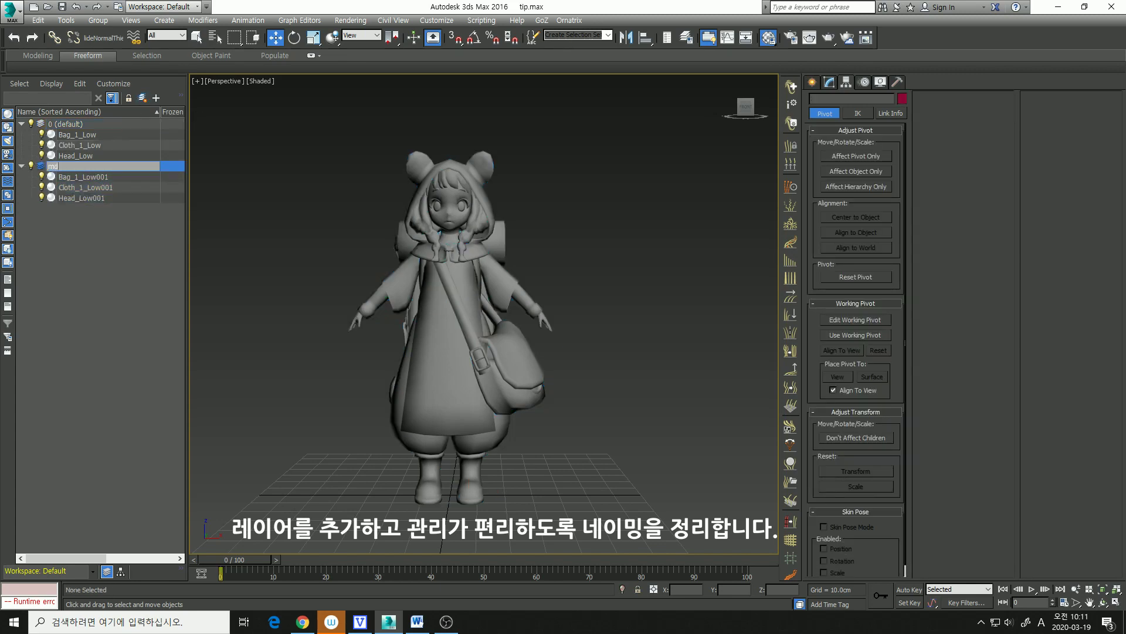
{"action": "key", "text": "Return"}
Step: Rename the cloned bag mesh in the md layer as Bag_1md
{"action": "left_click", "coordinate": [109, 178]}
{"action": "left_click", "coordinate": [109, 178]}
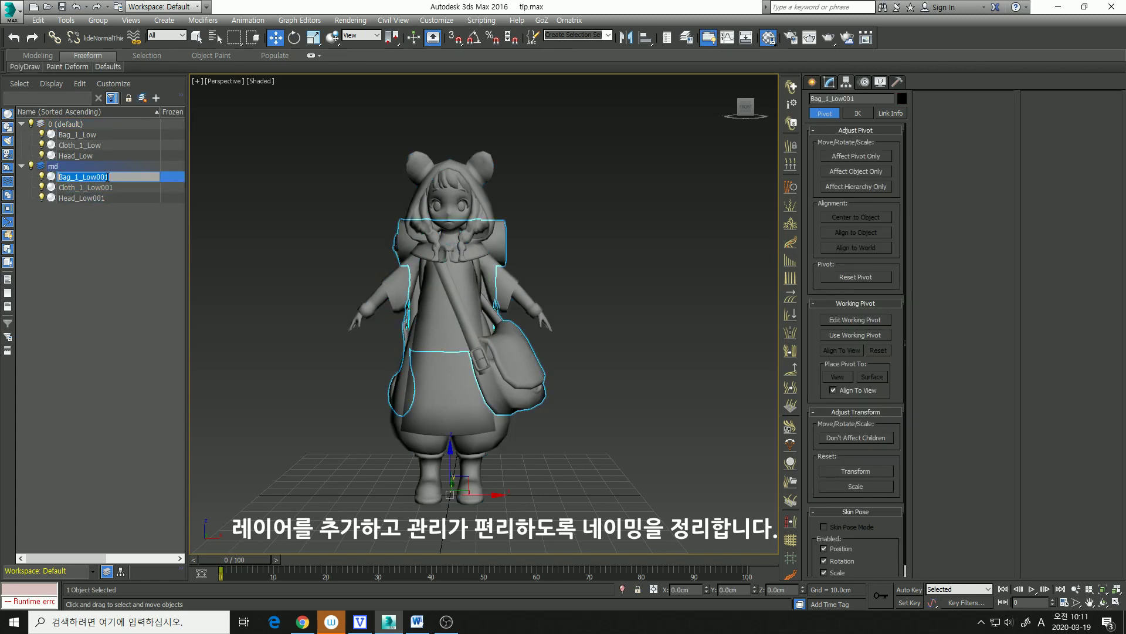
{"action": "left_click_drag", "start_coordinate": [115, 177], "coordinate": [92, 176]}
{"action": "type", "text": "md"}
Step: Rename the cloned cloth and head meshes as Cloth_1_md and Head_md
{"action": "left_click", "coordinate": [95, 188]}
{"action": "left_click", "coordinate": [95, 187]}
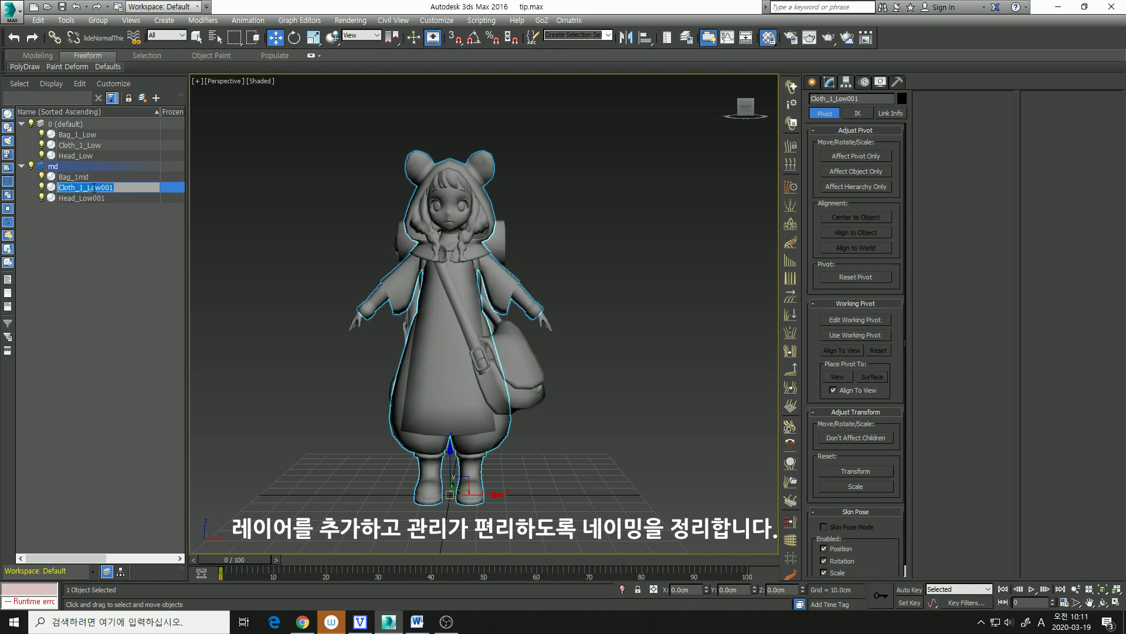
{"action": "type", "text": "md"}
{"action": "mouse_move", "coordinate": [88, 187]}
{"action": "left_mouse_down"}
{"action": "mouse_move", "coordinate": [117, 189]}
{"action": "mouse_move", "coordinate": [107, 198]}
{"action": "left_mouse_up"}
{"action": "left_click", "coordinate": [107, 199]}
{"action": "left_click", "coordinate": [104, 199]}
{"action": "type", "text": "md"}
{"action": "key", "text": "Return"}
Step: Correct the cloned bag mesh's name to Bag_1_md by adding the missing underscore
{"action": "left_click", "coordinate": [78, 177]}
{"action": "left_click", "coordinate": [78, 177]}
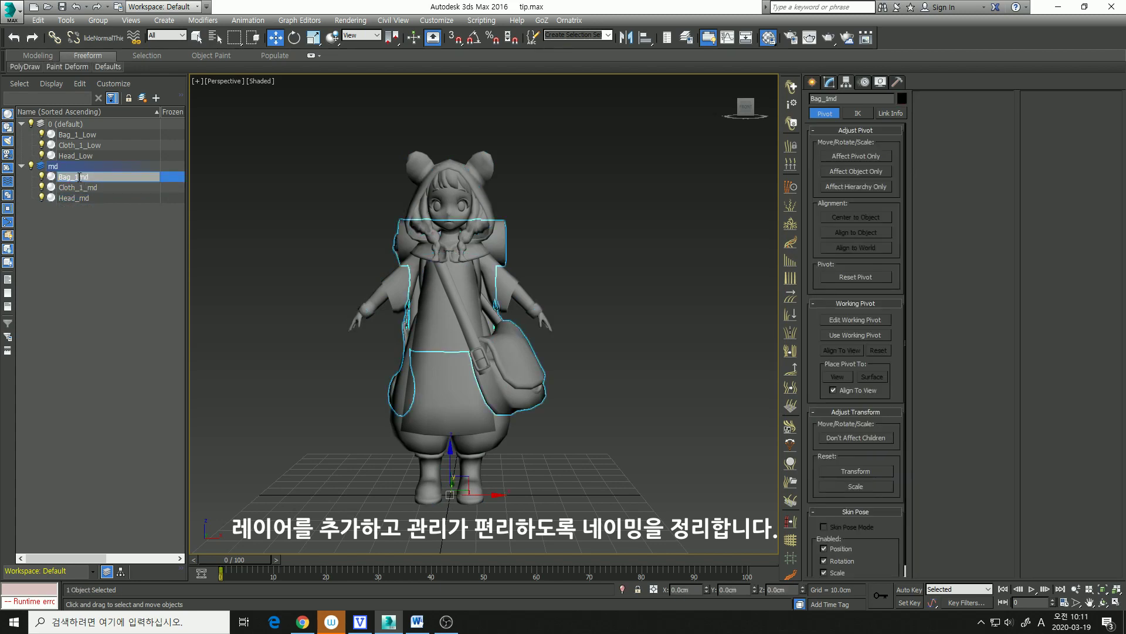
{"action": "type", "text": "_"}
{"action": "left_click", "coordinate": [236, 269]}
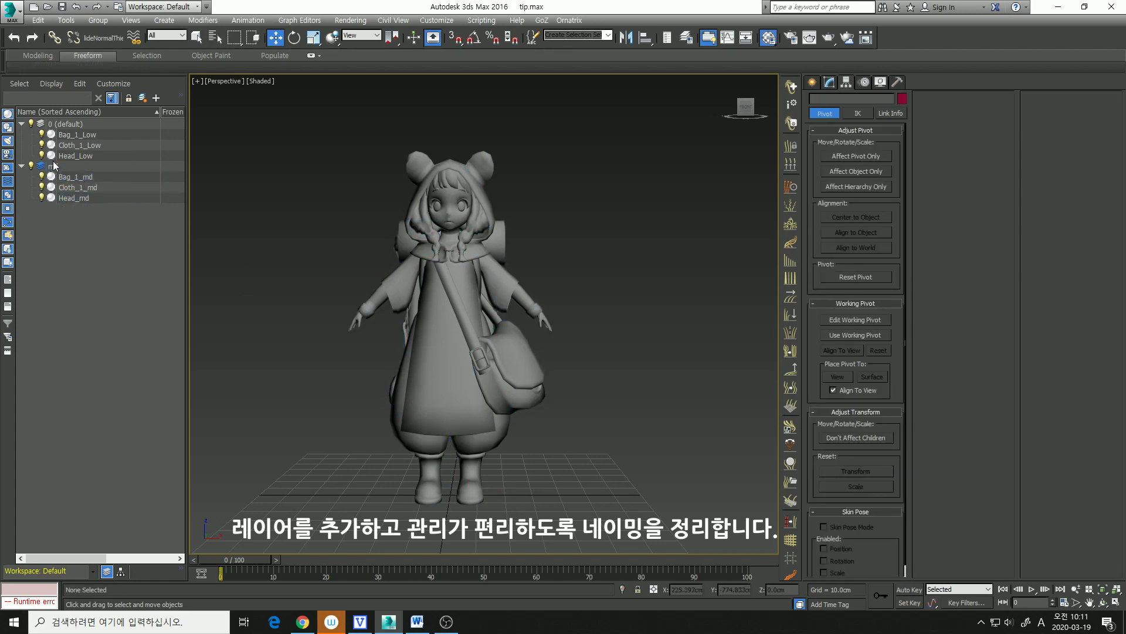
Step: Hide the md layer and put the three original Low meshes in a new layer named low
{"action": "left_click", "coordinate": [22, 166]}
{"action": "left_click_drag", "start_coordinate": [91, 157], "coordinate": [90, 137]}
{"action": "left_click", "coordinate": [143, 98]}
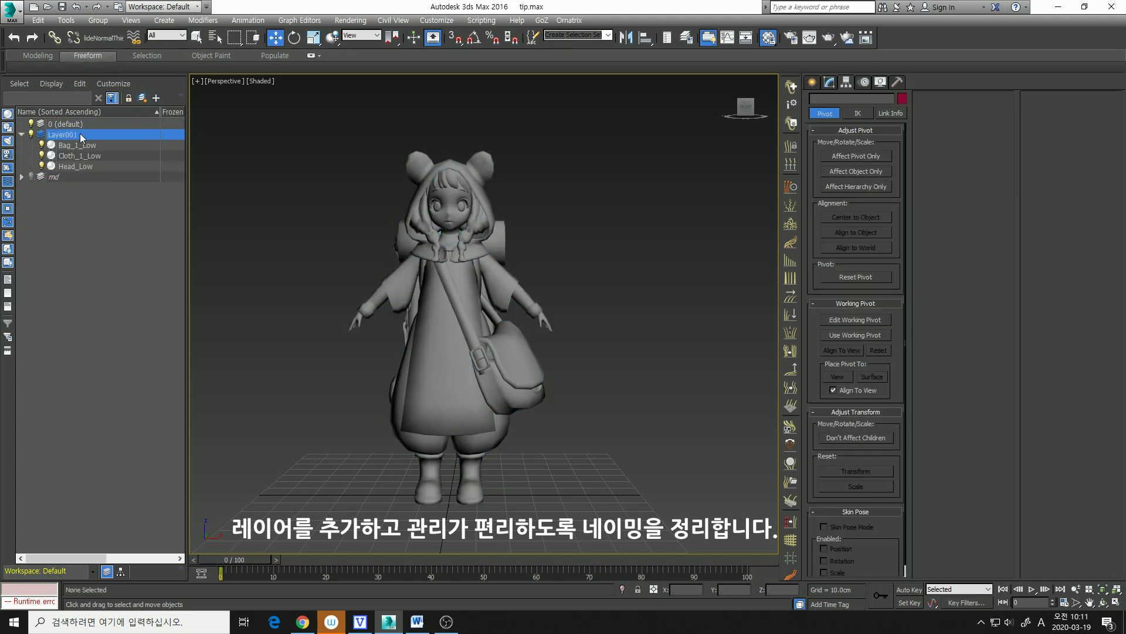
{"action": "type", "text": "low"}
{"action": "key", "text": "Return"}
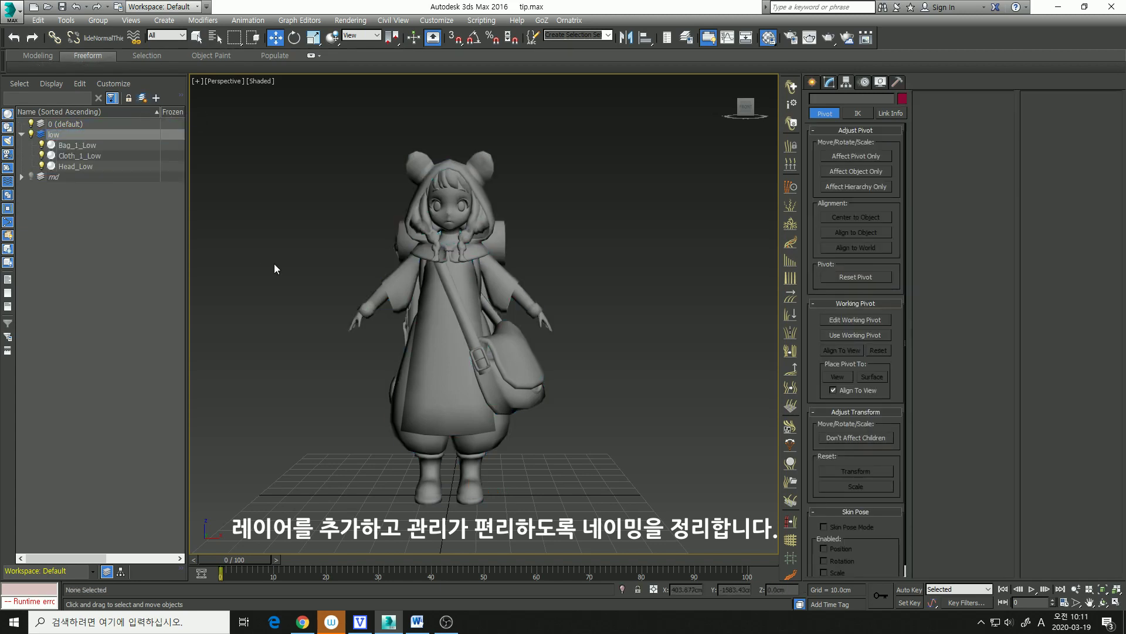
Step: Show the md layer again and hide every mesh except Cloth_1_Low and Cloth_1_md
{"action": "left_click", "coordinate": [57, 178]}
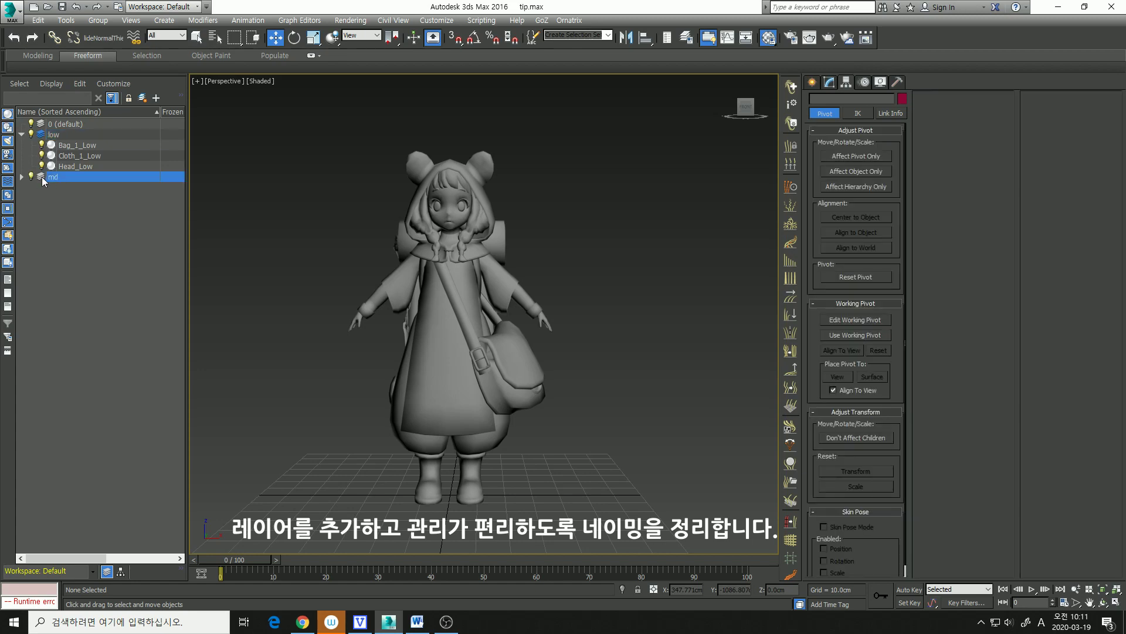
{"action": "left_click", "coordinate": [20, 178]}
{"action": "middle_click_drag", "start_coordinate": [334, 367], "coordinate": [351, 377], "text": "alt"}
{"action": "left_click", "coordinate": [445, 377]}
{"action": "left_click", "coordinate": [465, 389]}
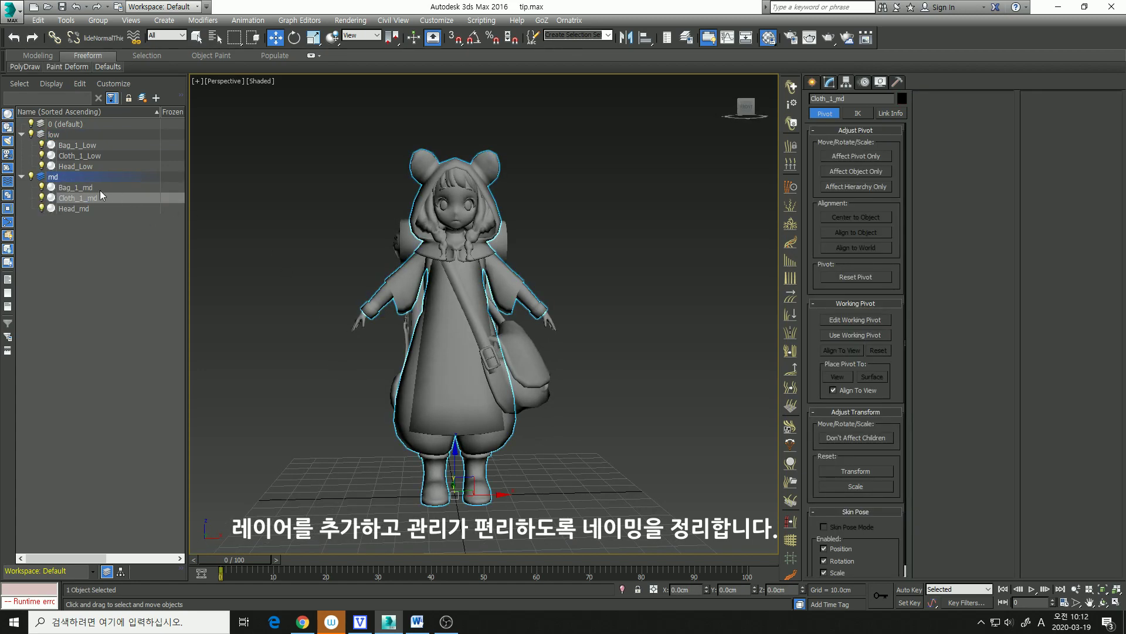
{"action": "left_click", "coordinate": [82, 155], "text": "ctrl"}
{"action": "right_click", "coordinate": [445, 356]}
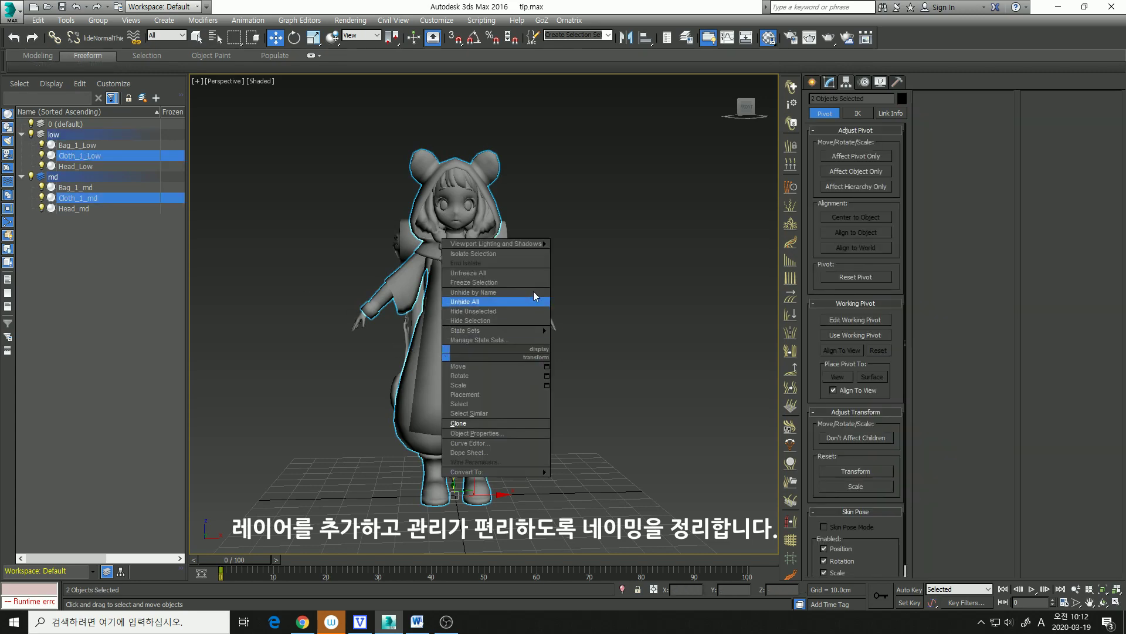
{"action": "left_click", "coordinate": [469, 295]}
{"action": "middle_click_drag", "start_coordinate": [466, 310], "coordinate": [564, 386], "text": "alt"}
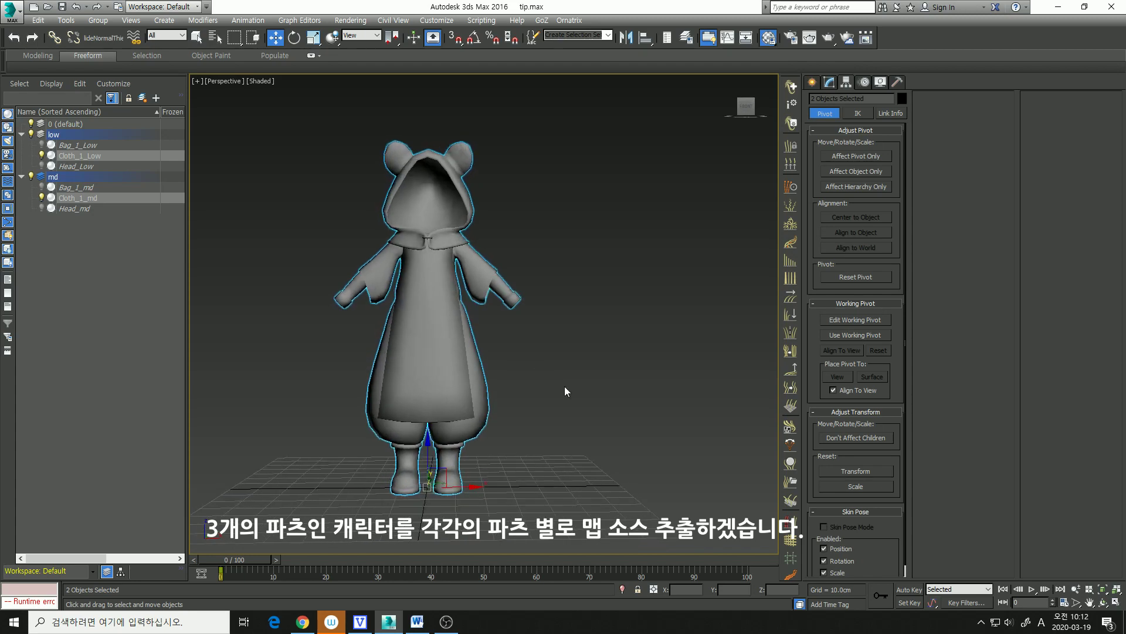
Step: Move Cloth_1_Low about 73.4 cm along X so it stands beside Cloth_1_md
{"action": "left_click", "coordinate": [564, 386]}
{"action": "left_click", "coordinate": [450, 380]}
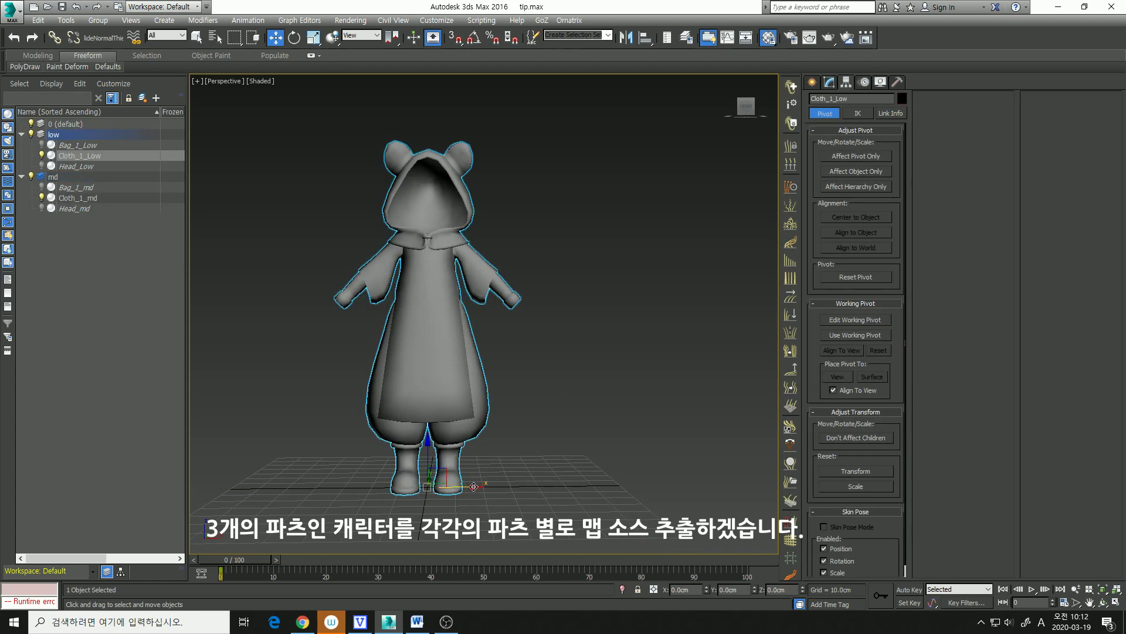
{"action": "left_click_drag", "start_coordinate": [474, 486], "coordinate": [759, 413], "text": "shift"}
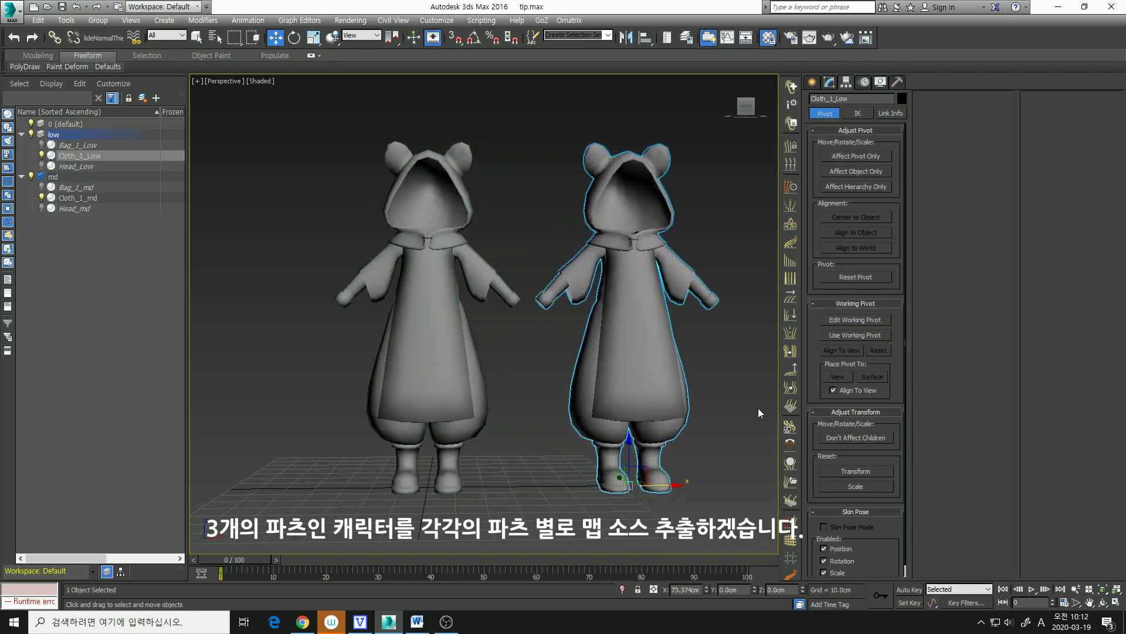
Step: Check the object names of the two cloth meshes standing side by side
{"action": "left_click", "coordinate": [831, 82]}
{"action": "double_click", "coordinate": [863, 99]}
{"action": "left_click", "coordinate": [555, 161]}
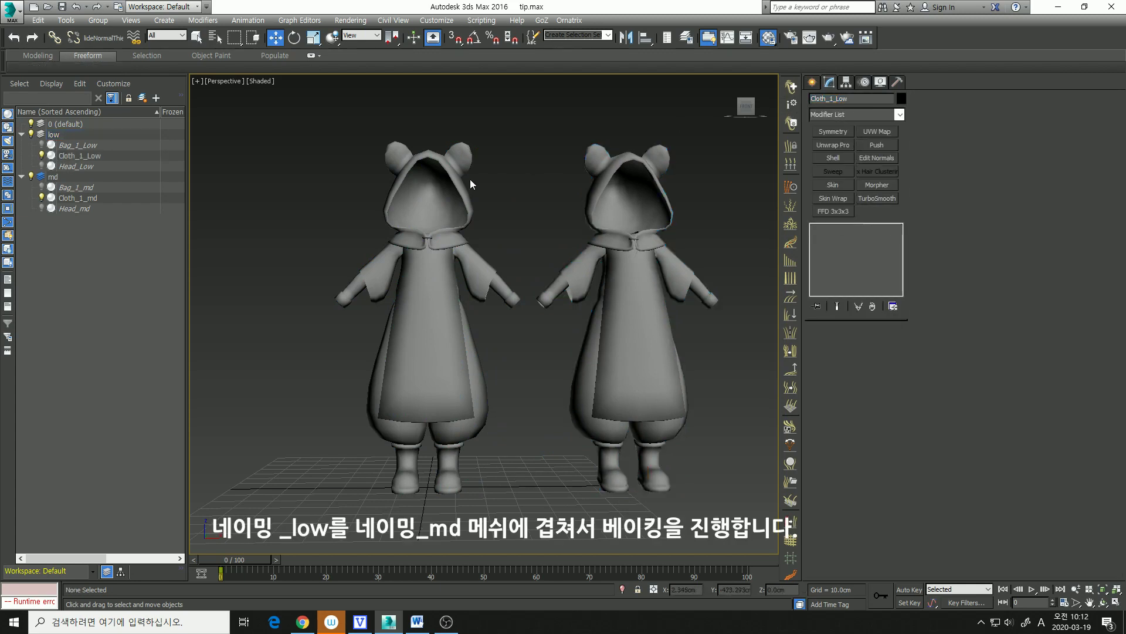
{"action": "left_click", "coordinate": [445, 189]}
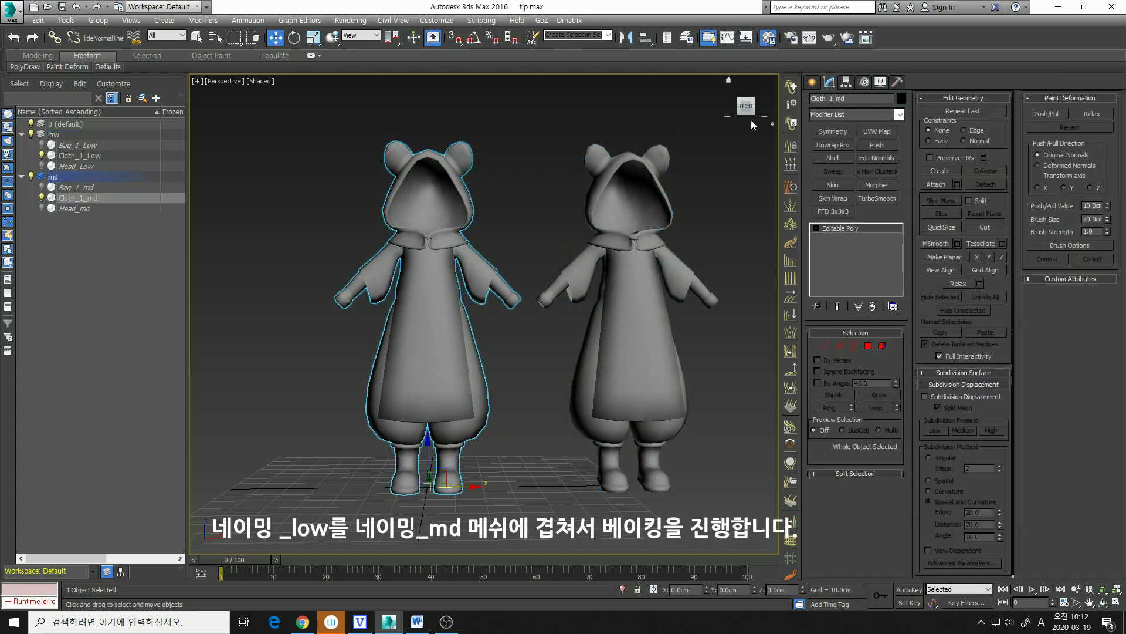
{"action": "left_click_drag", "start_coordinate": [833, 99], "coordinate": [849, 99]}
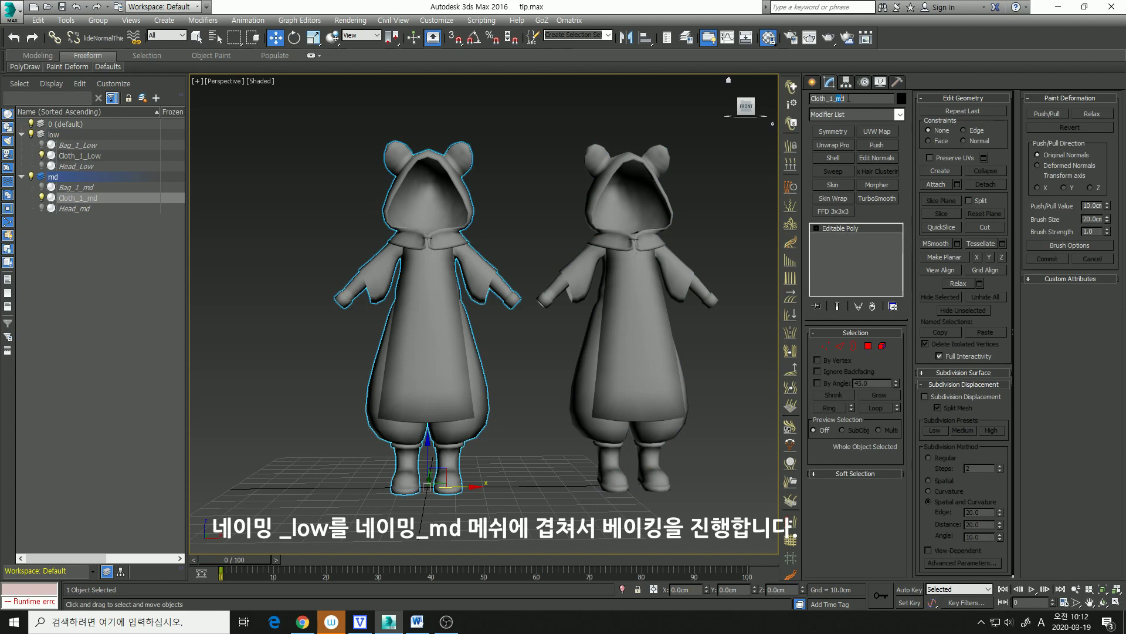
{"action": "left_click", "coordinate": [551, 214]}
Step: Create a floor plane about 362 cm long and 535 cm wide beneath the two cloth meshes
{"action": "middle_click_drag", "start_coordinate": [522, 422], "coordinate": [518, 397]}
{"action": "left_click", "coordinate": [812, 82]}
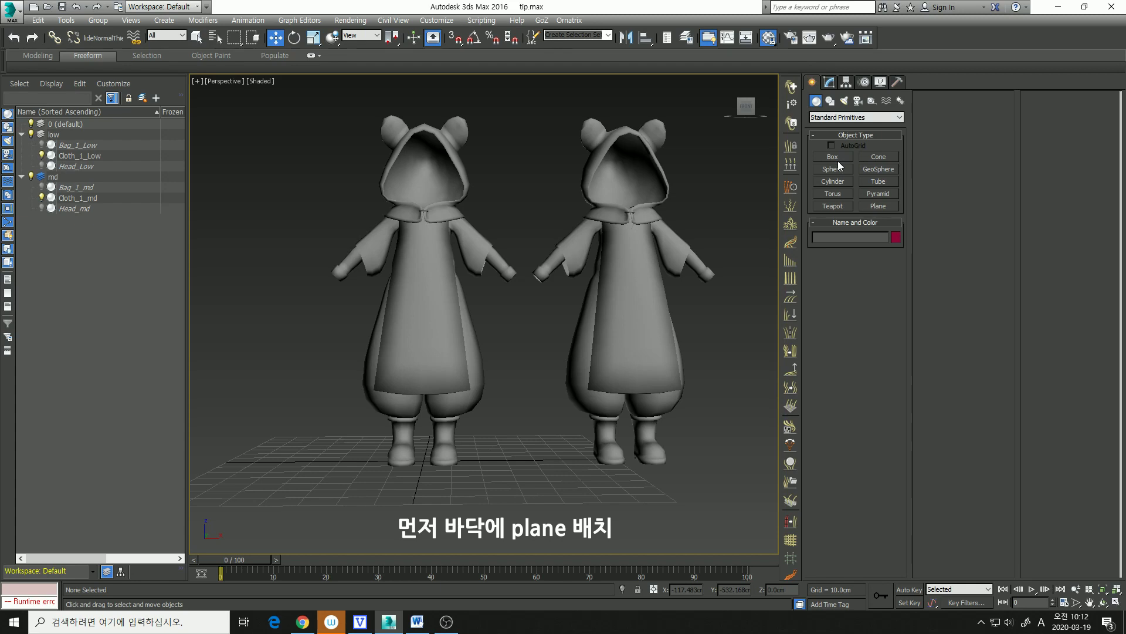
{"action": "left_click", "coordinate": [877, 205]}
{"action": "scroll", "coordinate": [569, 319], "scroll_direction": "down", "scroll_amount": 10}
{"action": "middle_click_drag", "start_coordinate": [554, 334], "coordinate": [552, 348], "text": "alt"}
{"action": "scroll", "coordinate": [553, 347], "scroll_direction": "up", "scroll_amount": 3}
{"action": "left_click_drag", "start_coordinate": [427, 229], "coordinate": [690, 462]}
{"action": "middle_click_drag", "start_coordinate": [691, 426], "coordinate": [593, 385], "text": "alt"}
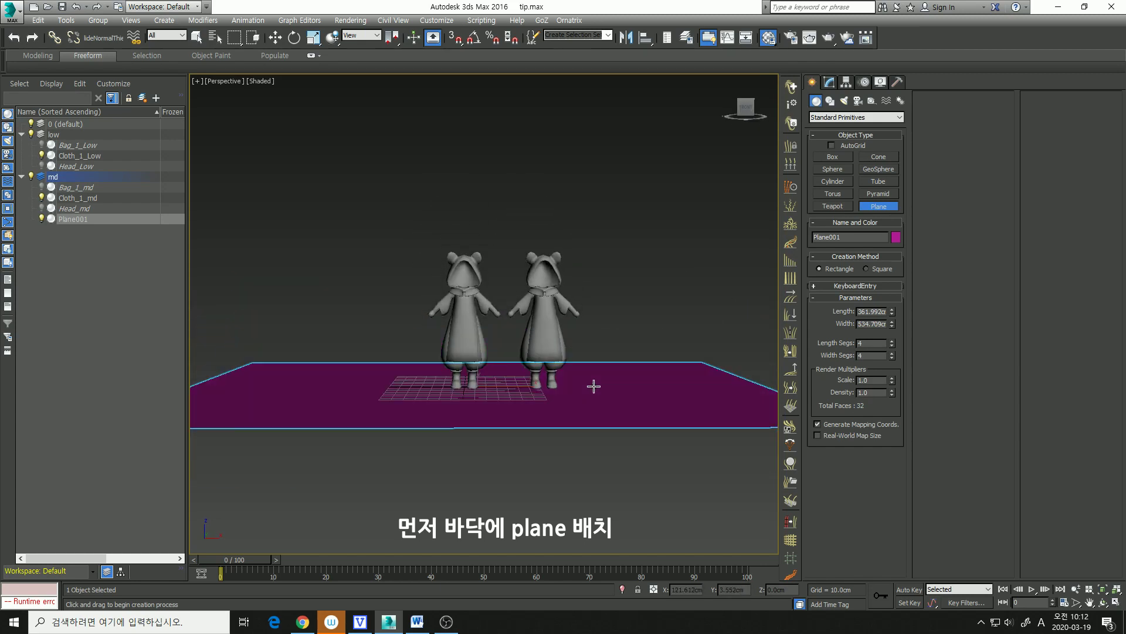
{"action": "scroll", "coordinate": [630, 337], "scroll_direction": "up", "scroll_amount": 5}
{"action": "key", "text": "w"}
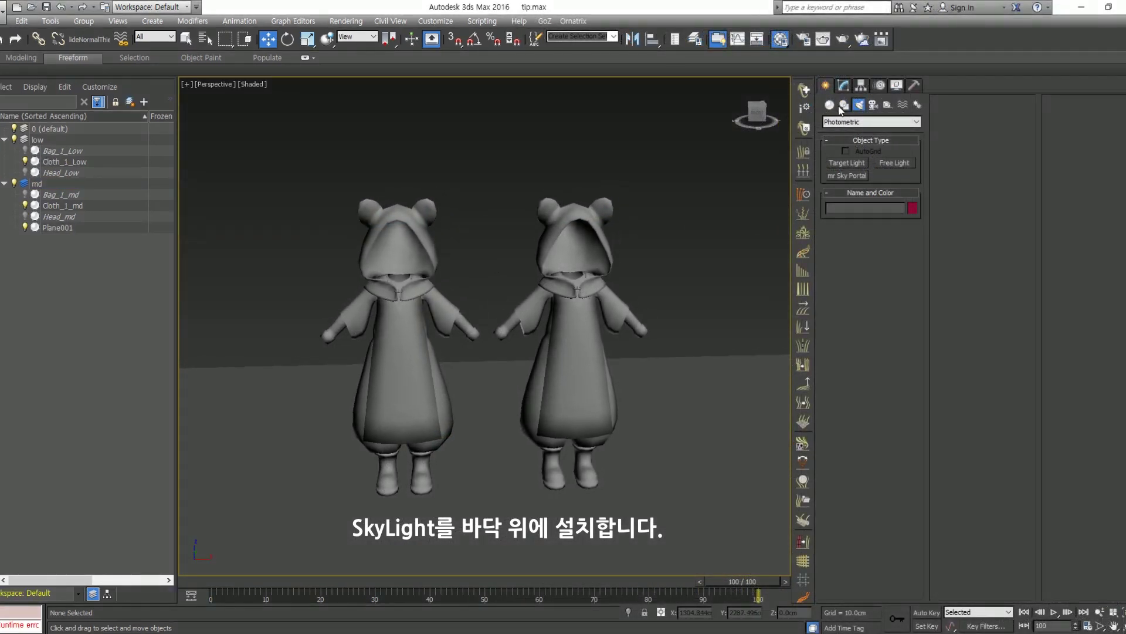
Step: Place a standard Skylight on the floor plane beside the cloth meshes
{"action": "left_click", "coordinate": [843, 106]}
{"action": "left_click", "coordinate": [858, 106]}
{"action": "left_click", "coordinate": [867, 122]}
{"action": "left_click", "coordinate": [857, 142]}
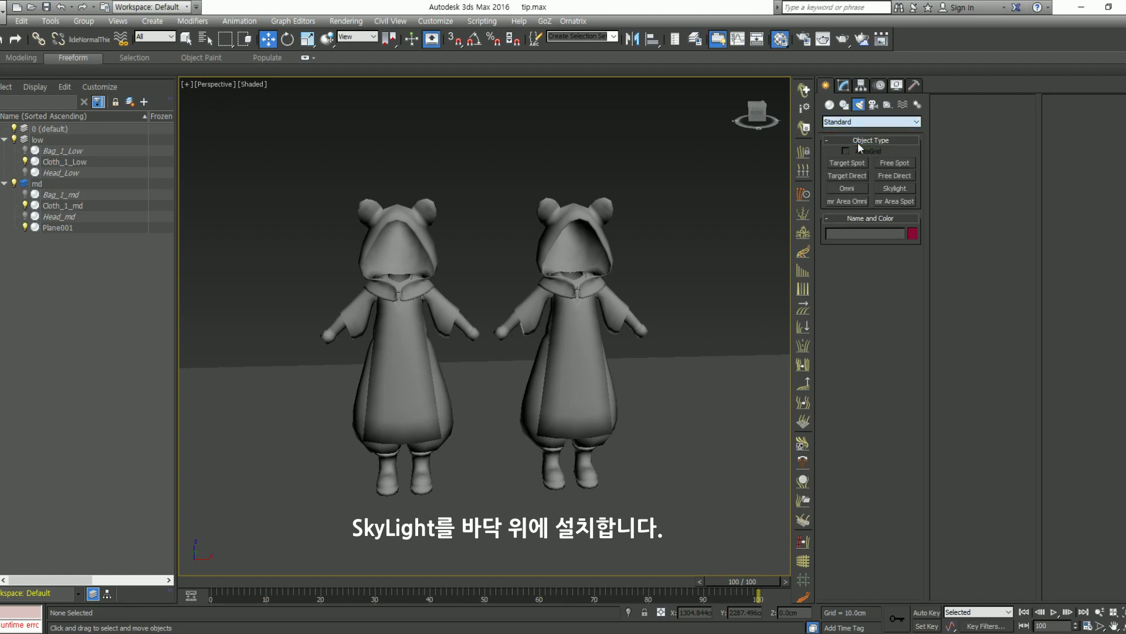
{"action": "left_click", "coordinate": [899, 189]}
{"action": "middle_click_drag", "start_coordinate": [646, 380], "coordinate": [652, 396], "text": "alt"}
{"action": "scroll", "coordinate": [652, 396], "scroll_direction": "down", "scroll_amount": 4}
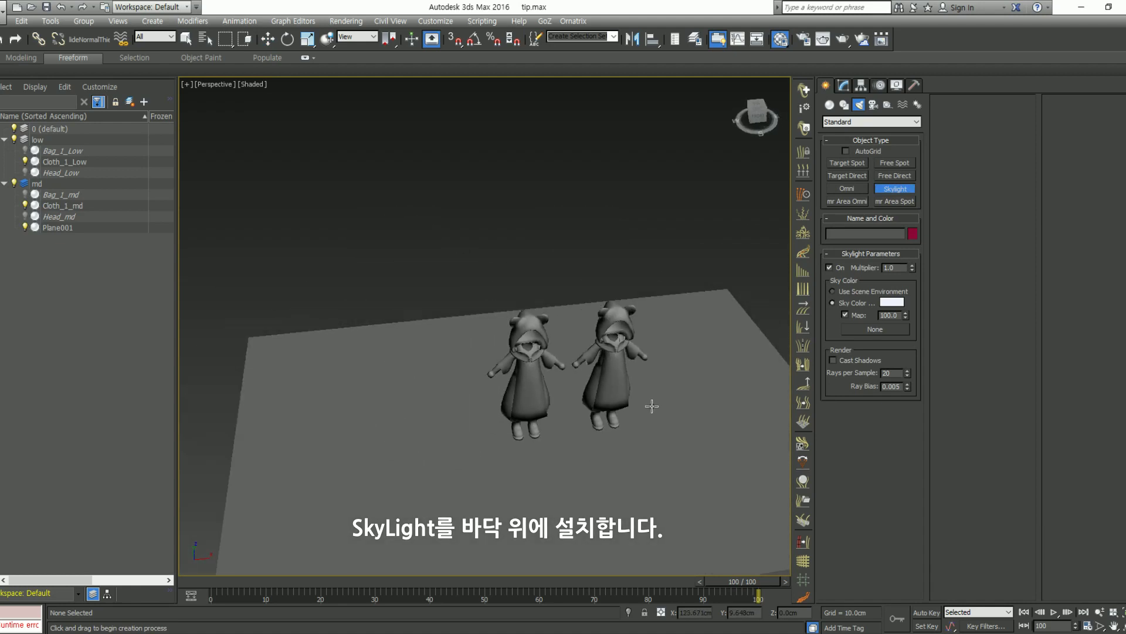
{"action": "left_click", "coordinate": [679, 401]}
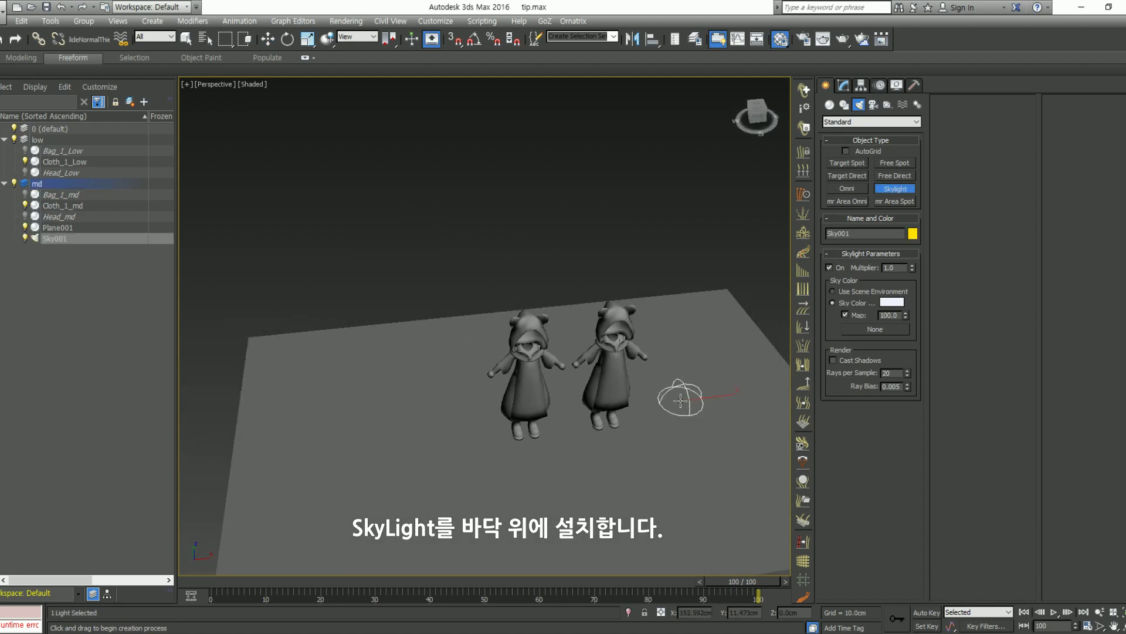
{"action": "middle_click_drag", "start_coordinate": [680, 403], "coordinate": [687, 340], "text": "alt"}
{"action": "scroll", "coordinate": [696, 413], "scroll_direction": "up", "scroll_amount": 4}
{"action": "key", "text": "w"}
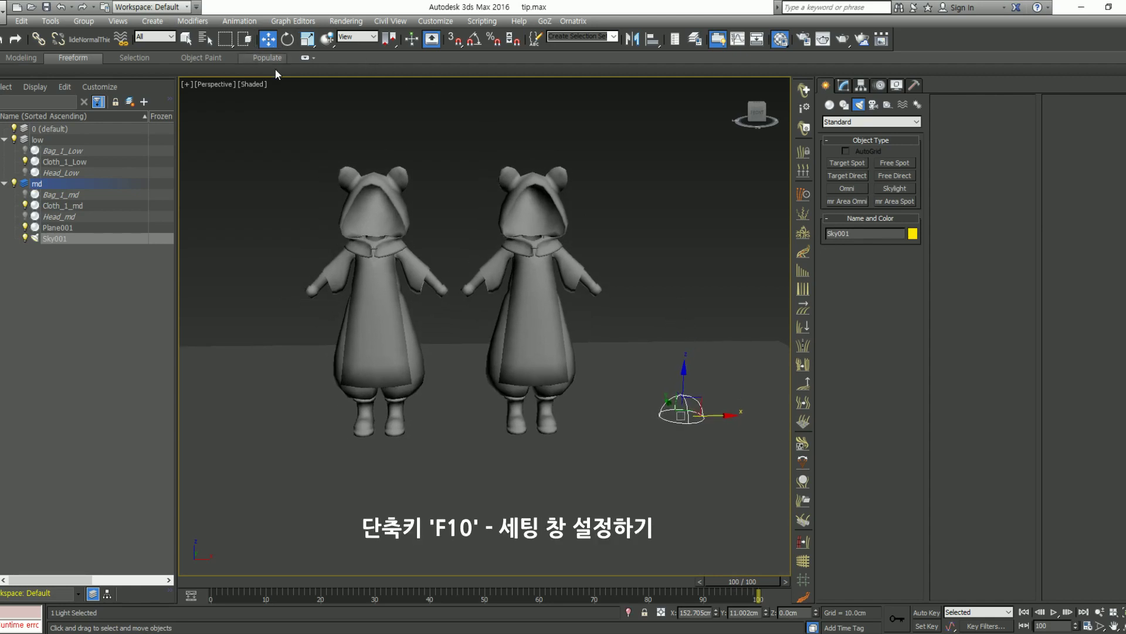
Step: Set the advanced lighting plug-in in Render Setup to Light Tracer
{"action": "left_click", "coordinate": [394, 123]}
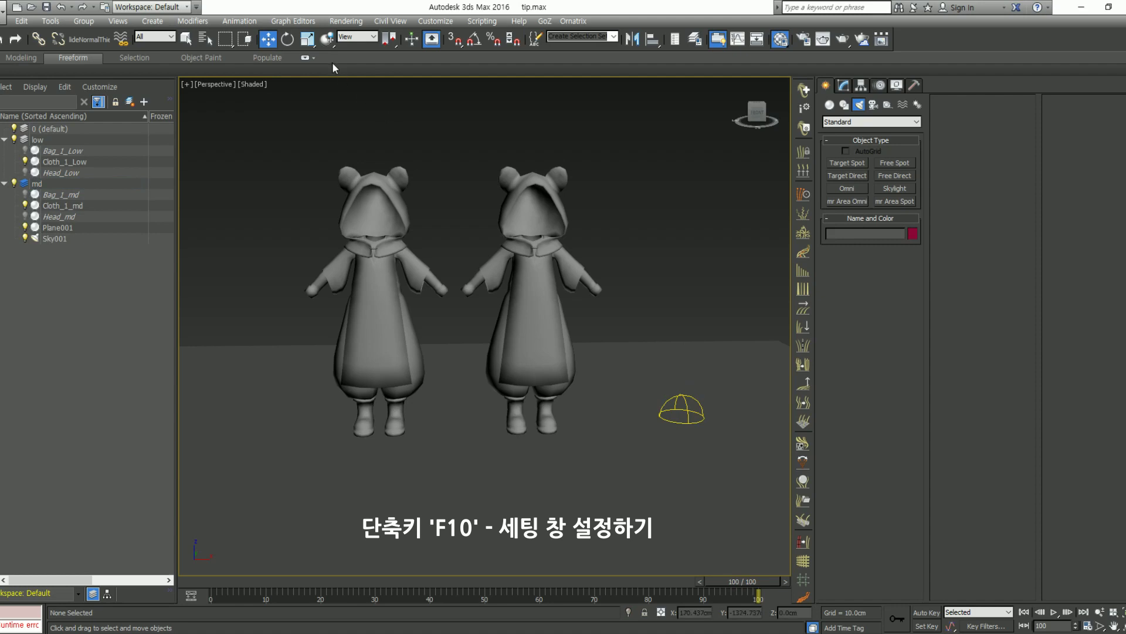
{"action": "key", "text": "F10"}
{"action": "left_click_drag", "start_coordinate": [475, 36], "coordinate": [701, 111]}
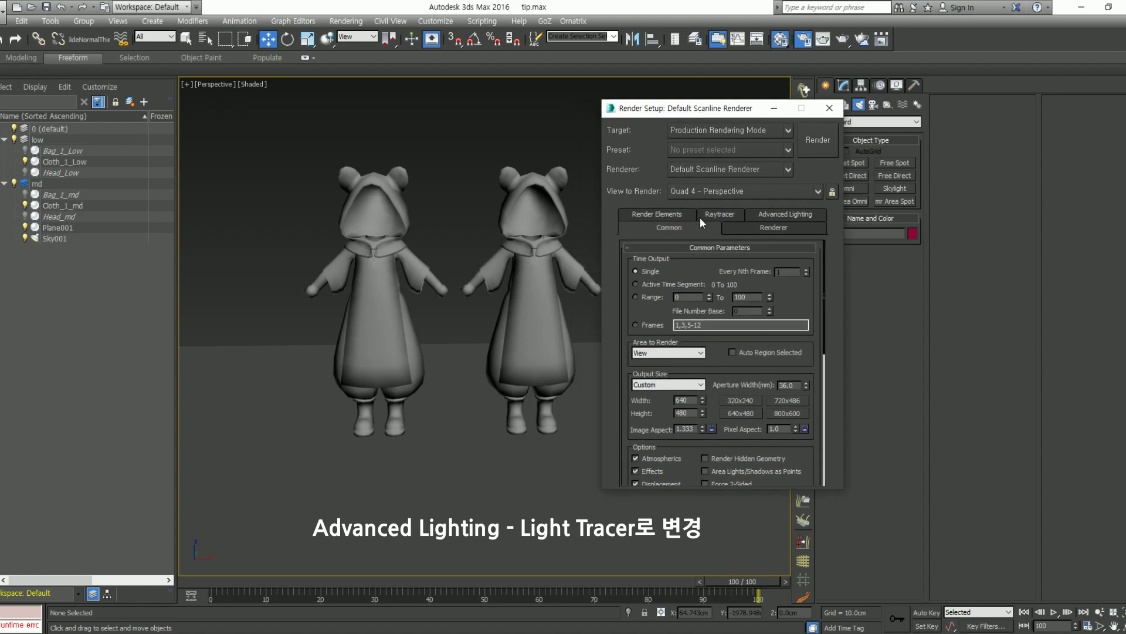
{"action": "left_click", "coordinate": [781, 214]}
{"action": "left_click", "coordinate": [684, 267]}
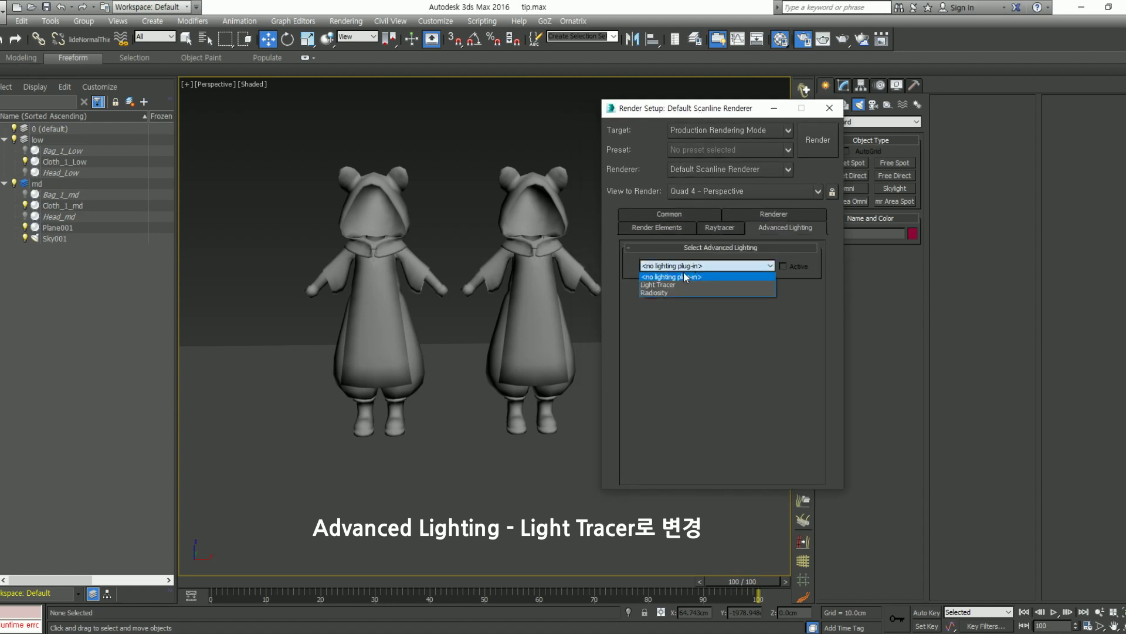
{"action": "left_click", "coordinate": [675, 282]}
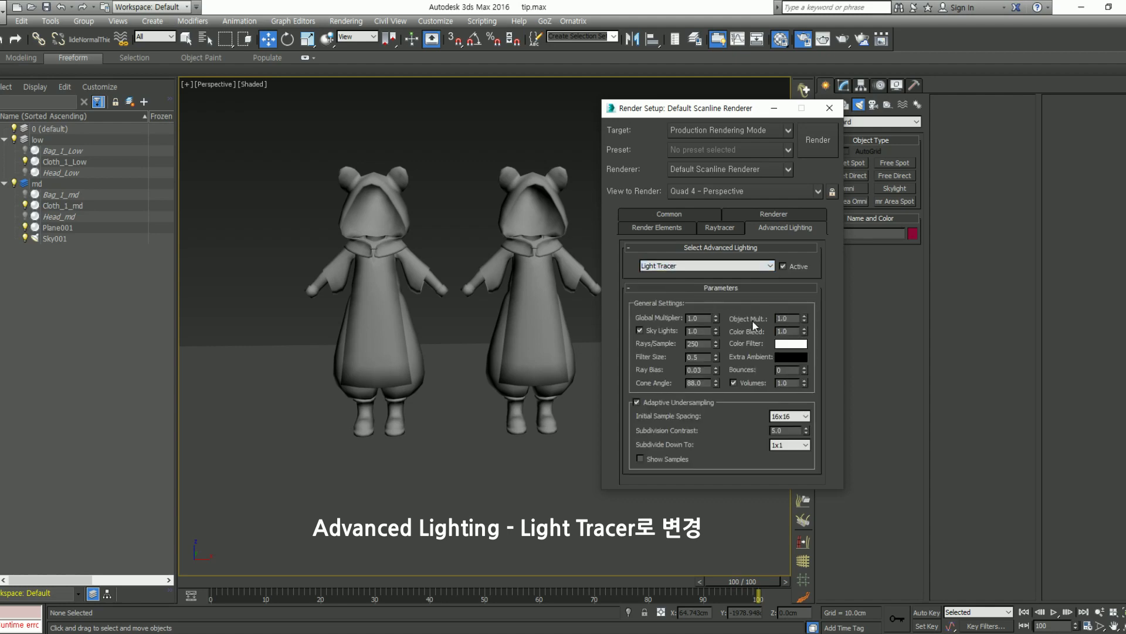
{"action": "left_click", "coordinate": [790, 415]}
{"action": "left_click", "coordinate": [790, 416]}
{"action": "left_click", "coordinate": [829, 108]}
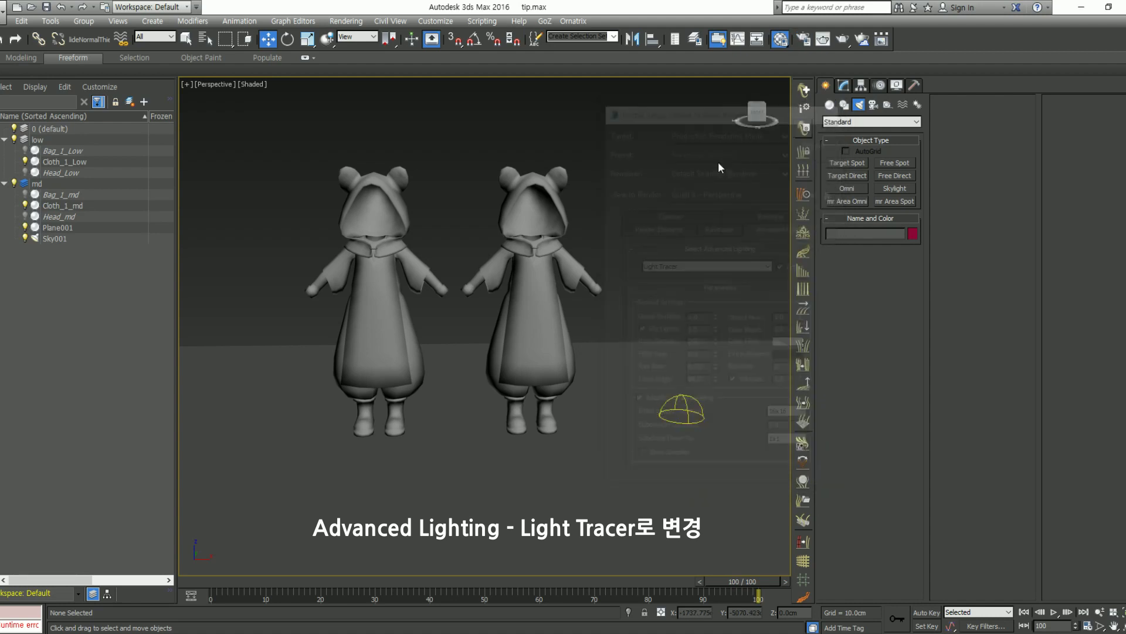
Step: Select the low cloth mesh standing beside the md copy and open Render To Texture for it
{"action": "middle_click_drag", "start_coordinate": [649, 239], "coordinate": [677, 253]}
{"action": "left_click", "coordinate": [844, 85]}
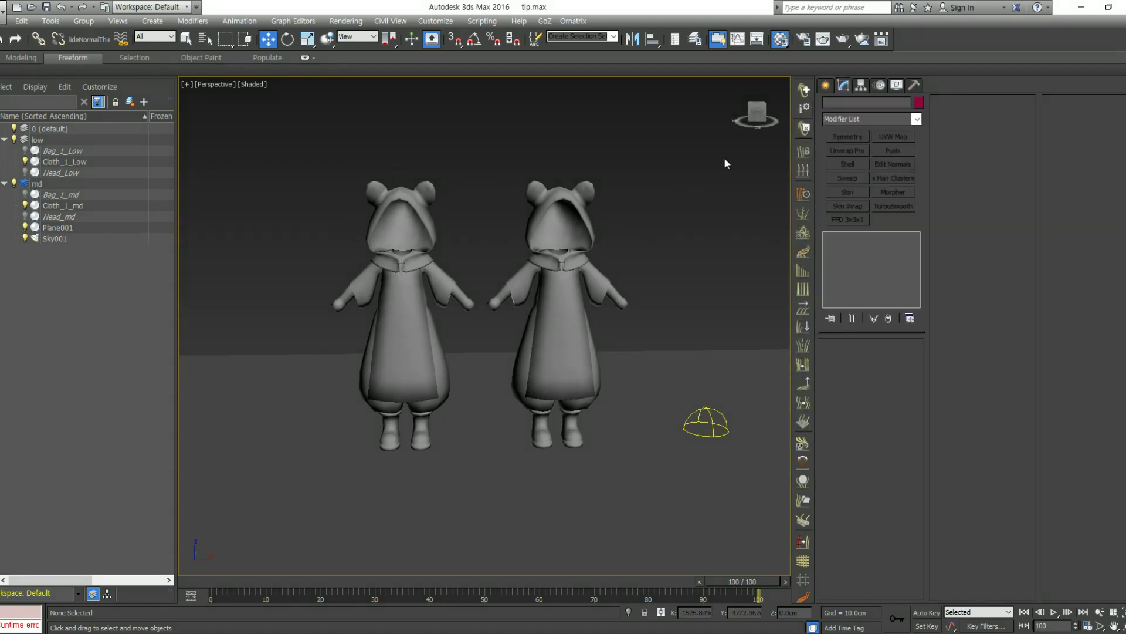
{"action": "left_click", "coordinate": [573, 335]}
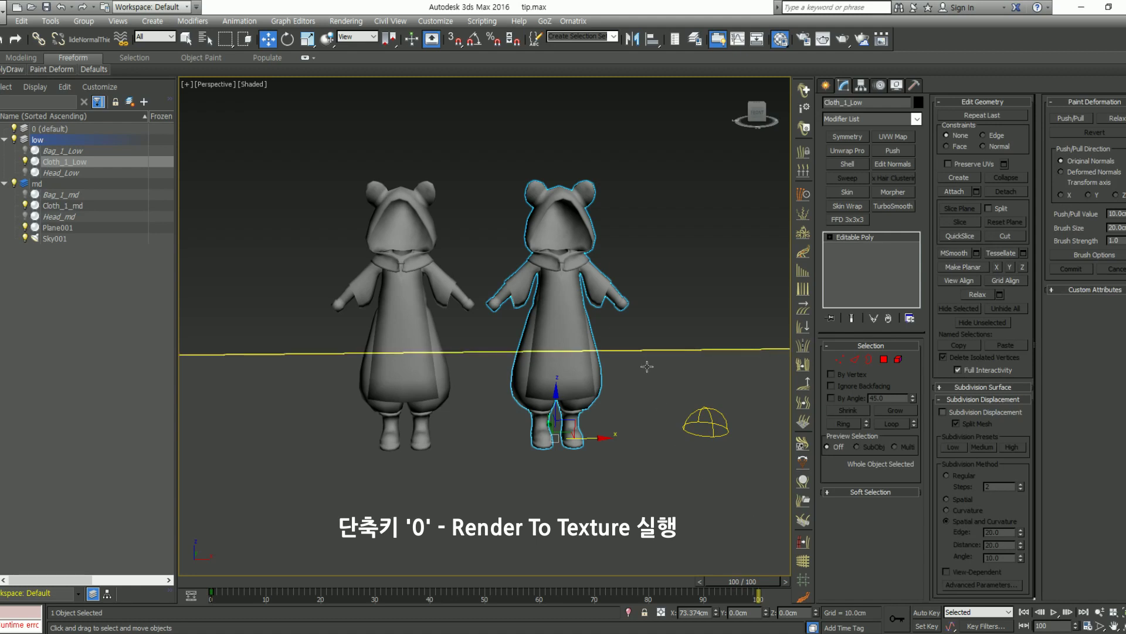
{"action": "middle_click_drag", "start_coordinate": [665, 288], "coordinate": [596, 304]}
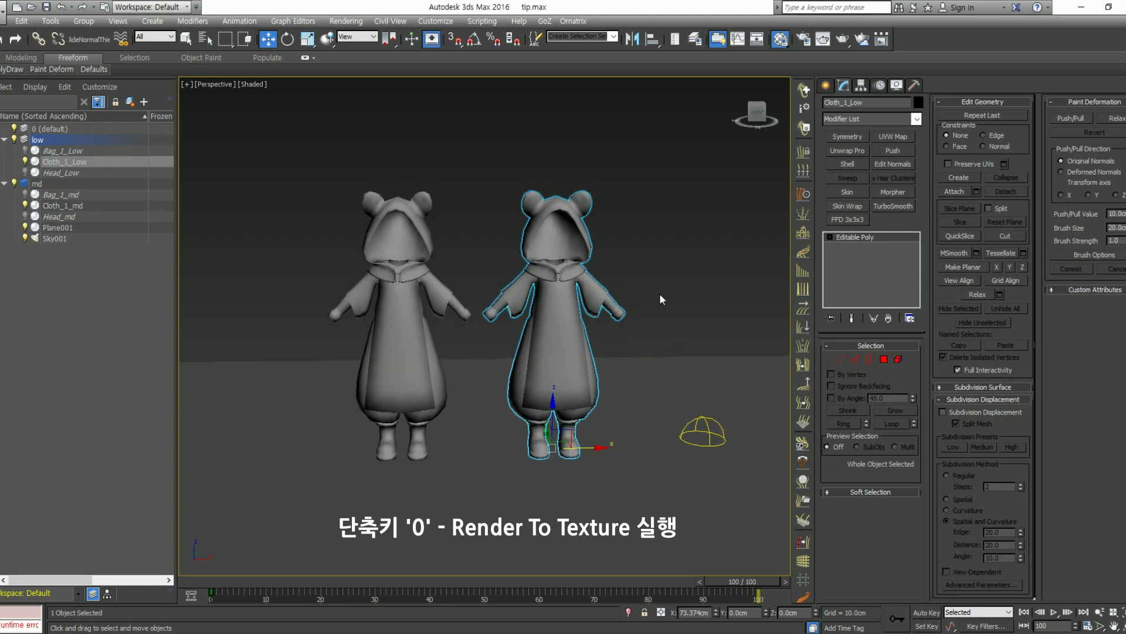
{"action": "key", "text": "0"}
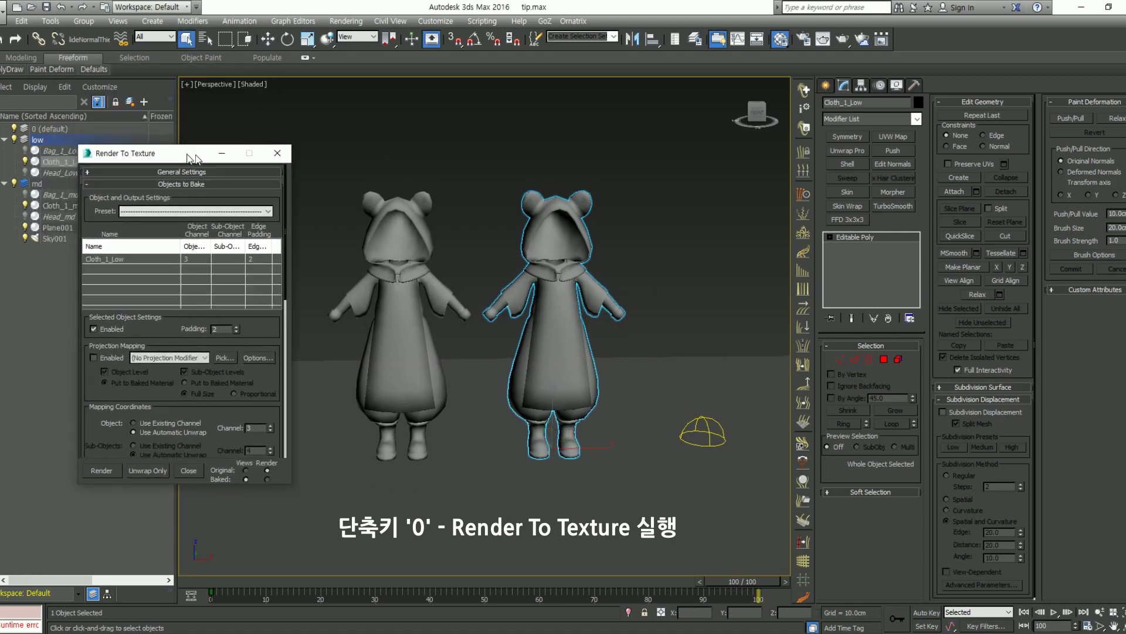
Step: Enable projection mapping for Cloth_1_Low and add Cloth_1_md as its projection target
{"action": "left_click", "coordinate": [122, 357]}
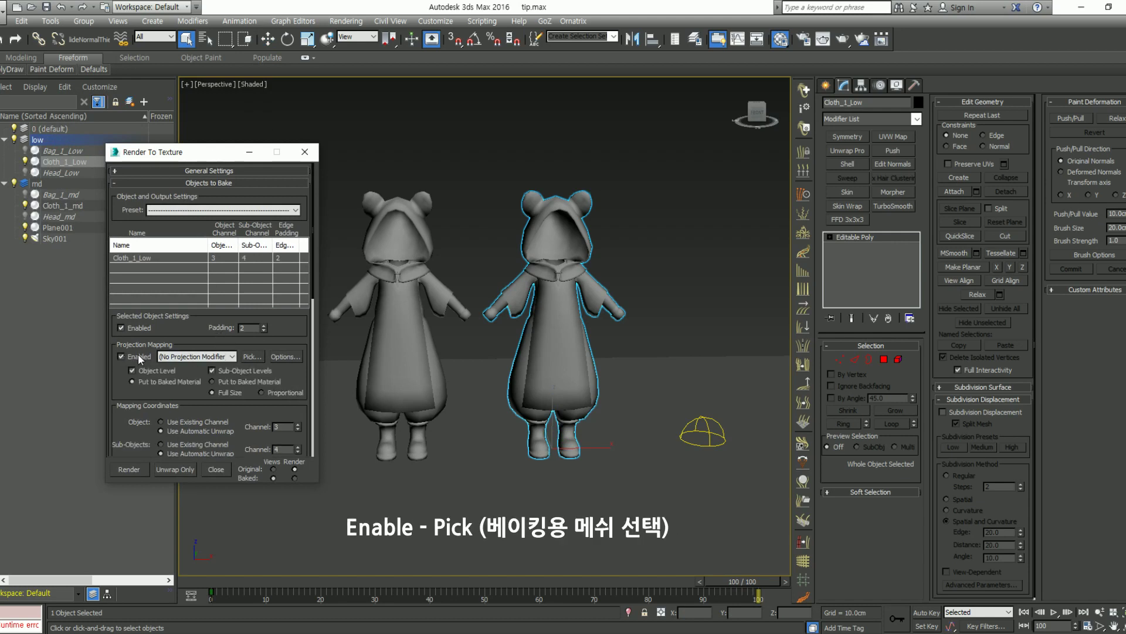
{"action": "left_click", "coordinate": [252, 356]}
{"action": "left_click_drag", "start_coordinate": [146, 8], "coordinate": [203, 117]}
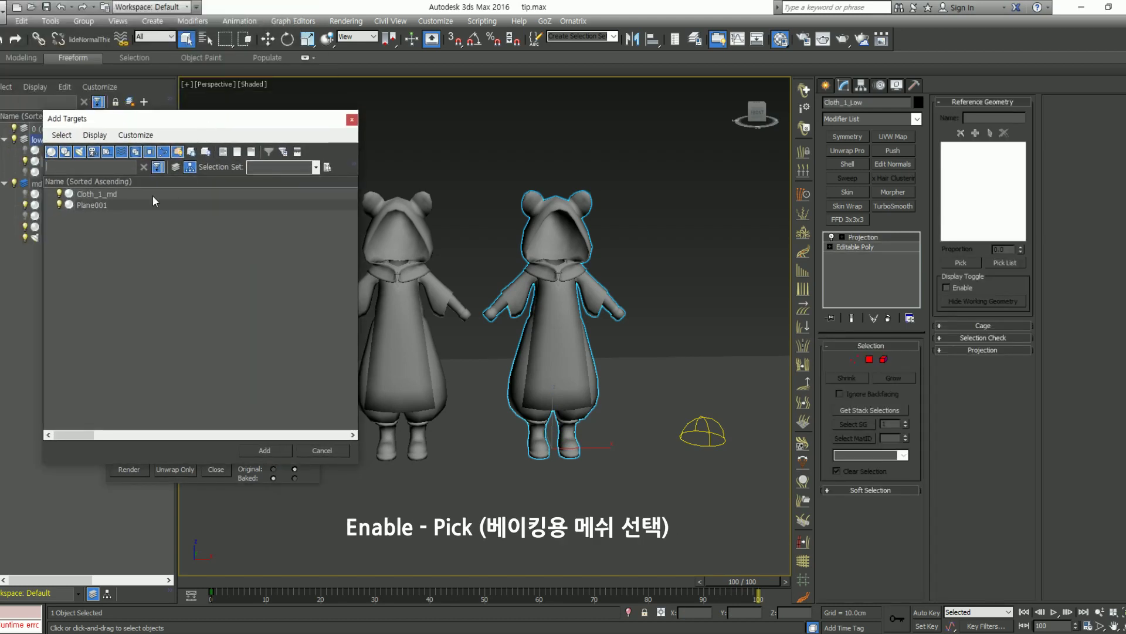
{"action": "left_click", "coordinate": [97, 195]}
{"action": "left_click", "coordinate": [265, 450]}
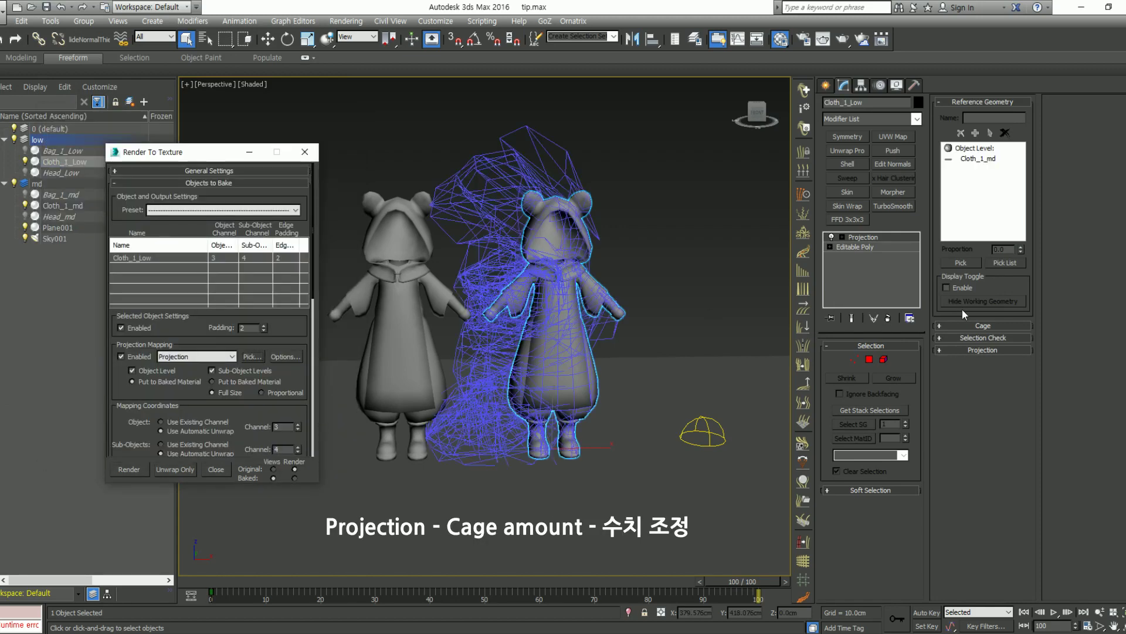
Step: Reset the Projection modifier's cage on the low cloth mesh, with the push amount at 0
{"action": "left_click", "coordinate": [959, 326]}
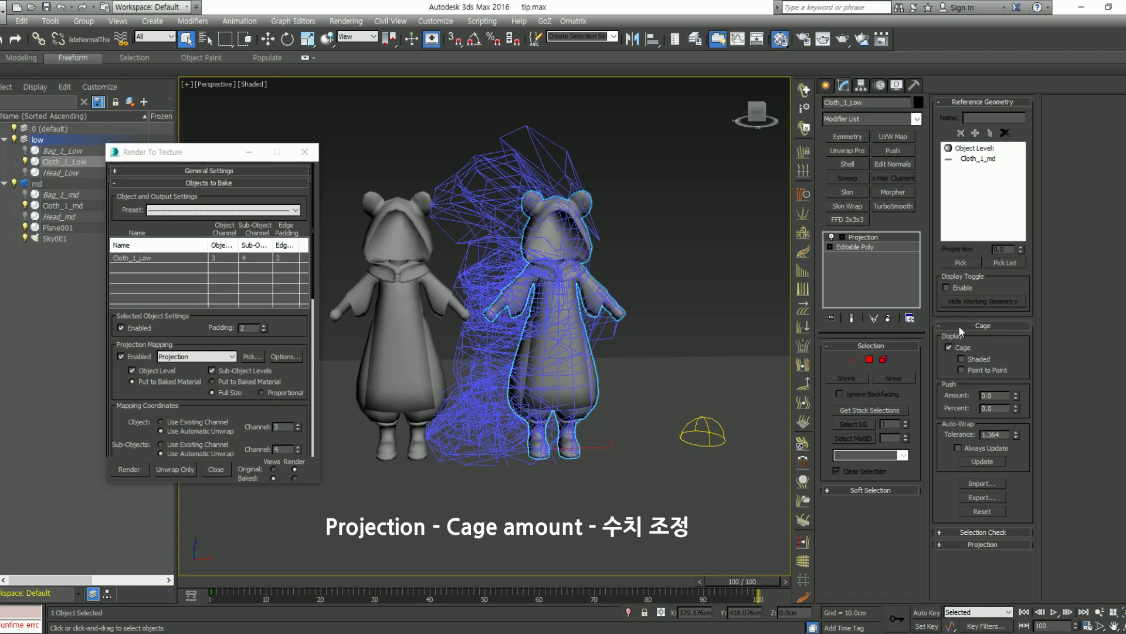
{"action": "left_click", "coordinate": [982, 511]}
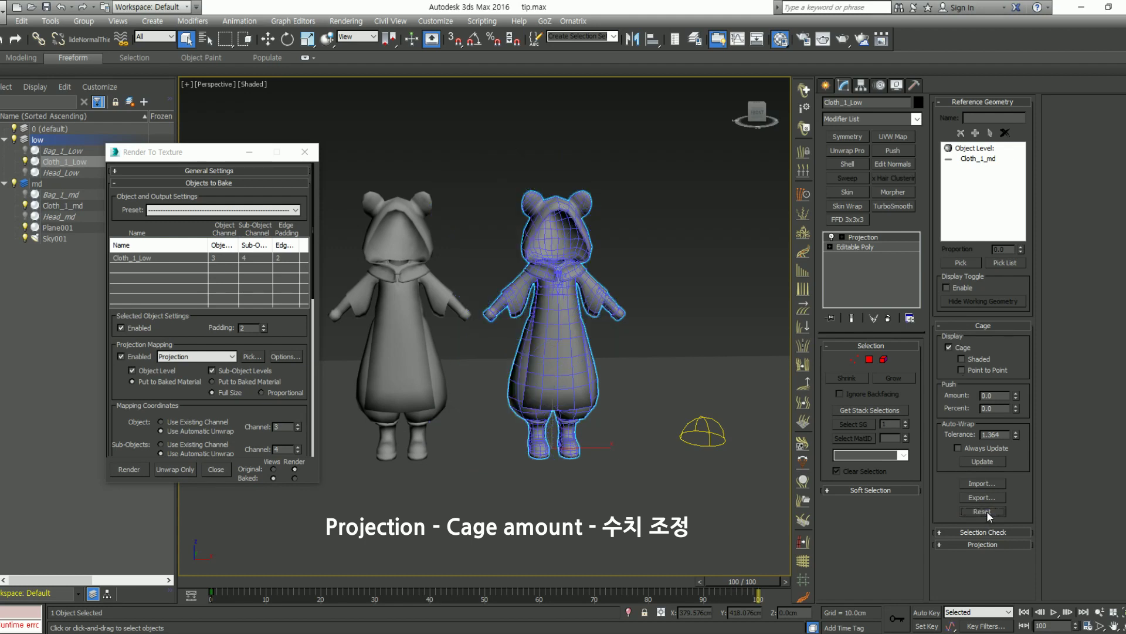
{"action": "right_click", "coordinate": [1016, 396]}
{"action": "left_click", "coordinate": [291, 330]}
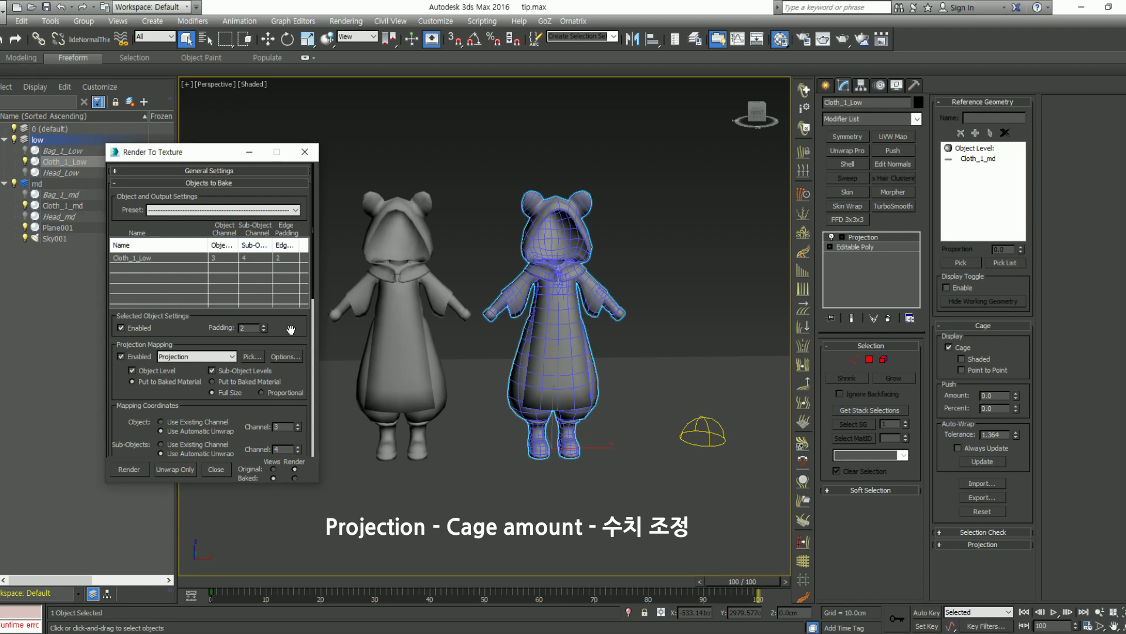
Step: Move the low cloth mesh to X 0 so it lies exactly over the md cloth mesh
{"action": "left_click", "coordinate": [852, 245]}
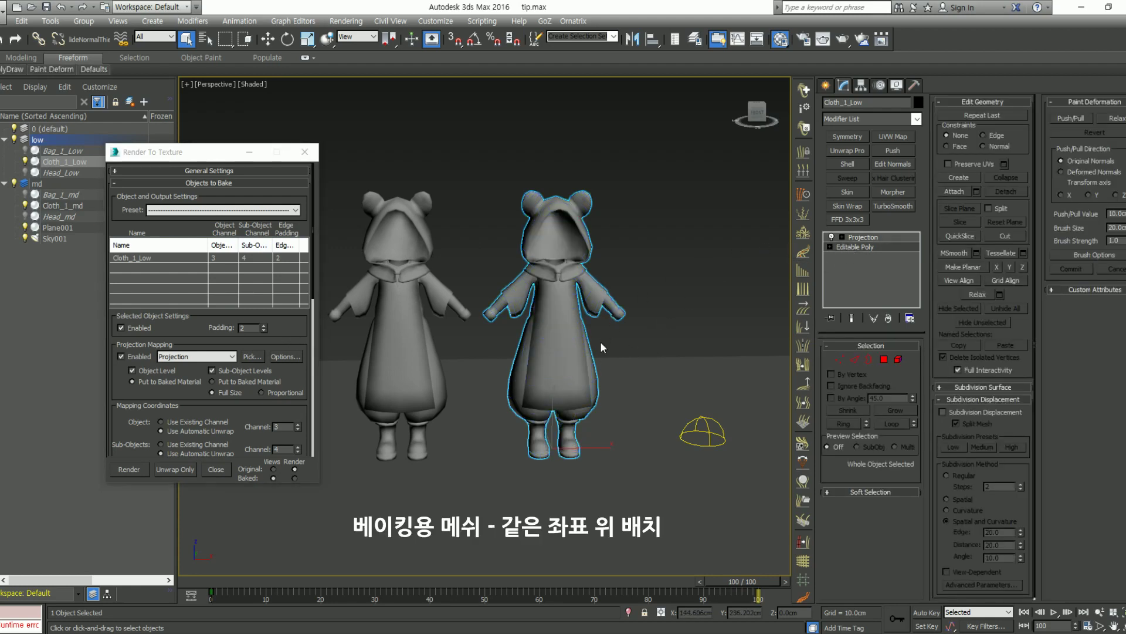
{"action": "key", "text": "w"}
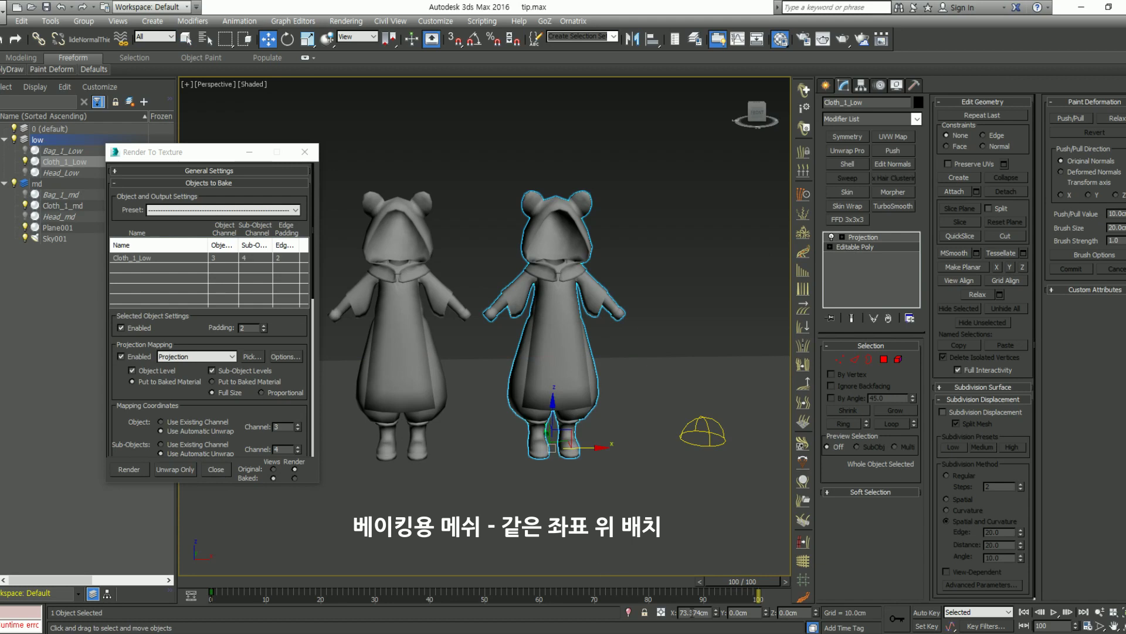
{"action": "double_click", "coordinate": [705, 614]}
{"action": "type", "text": "0"}
{"action": "key", "text": "Return"}
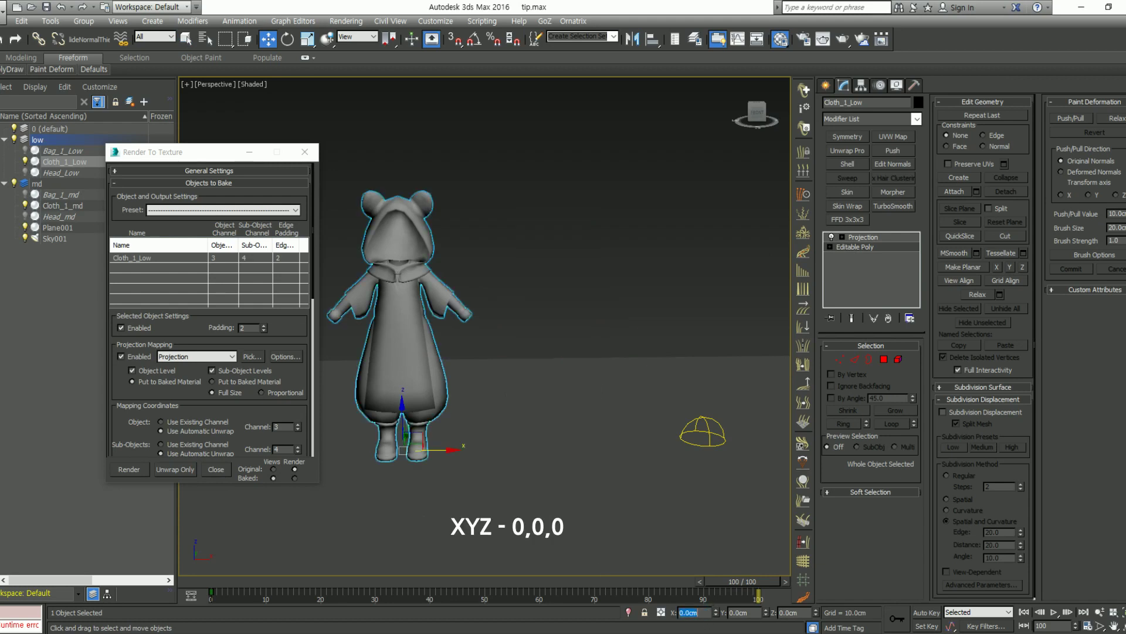
{"action": "middle_click_drag", "start_coordinate": [503, 341], "coordinate": [674, 350]}
{"action": "scroll", "coordinate": [564, 350], "scroll_direction": "up", "scroll_amount": 4}
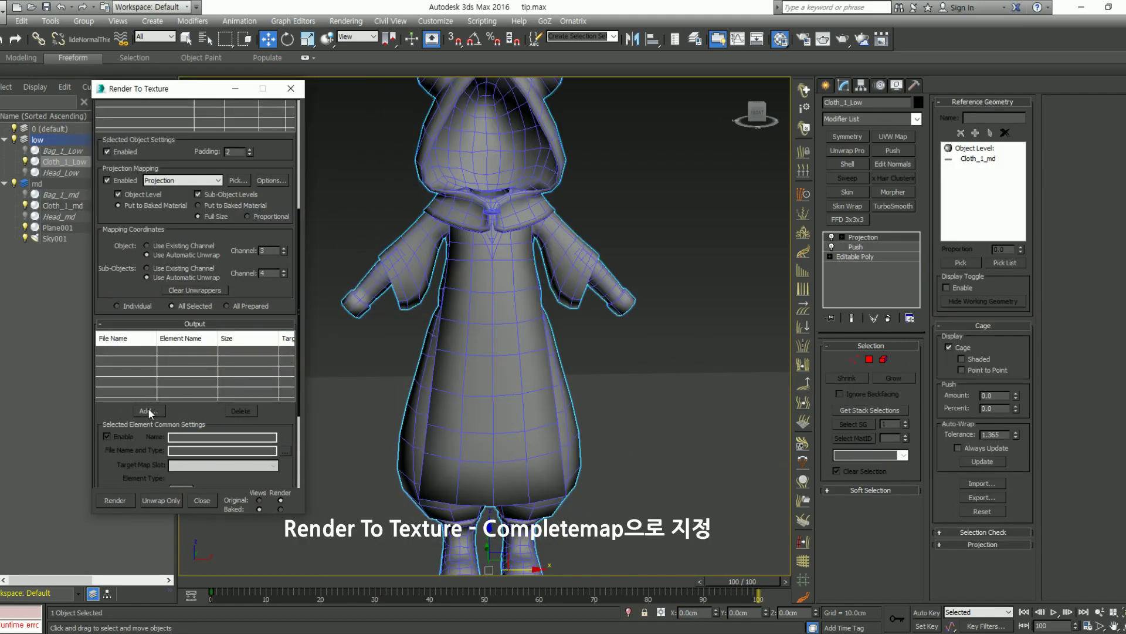
Step: Add a CompleteMap output element for the low cloth mesh and set its size to 1024x1024
{"action": "left_click", "coordinate": [149, 411]}
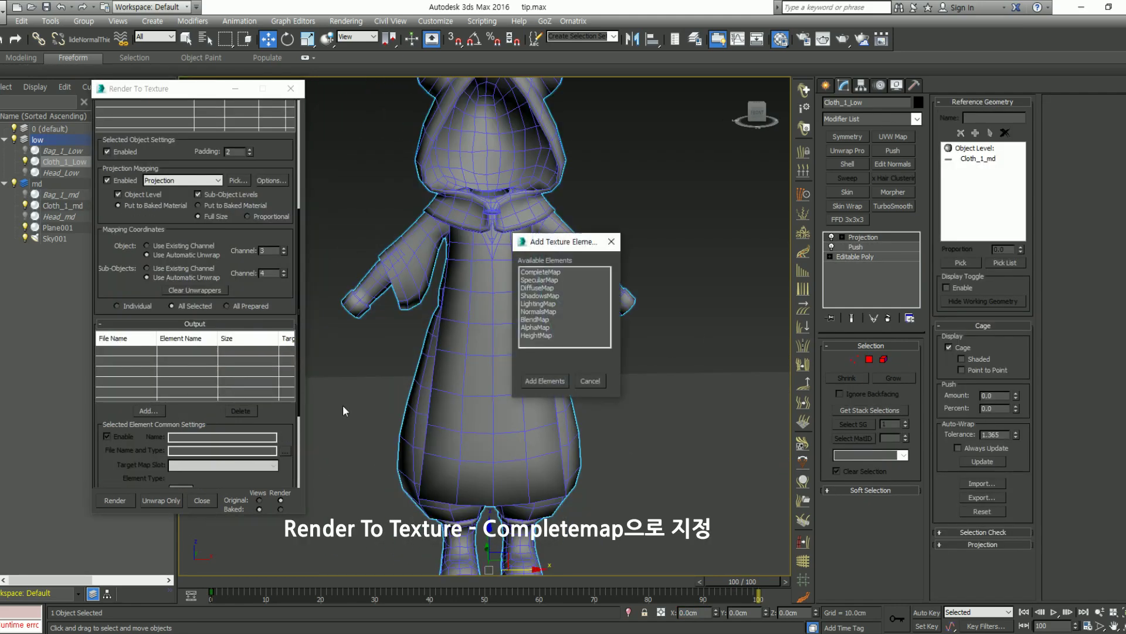
{"action": "left_click_drag", "start_coordinate": [552, 249], "coordinate": [378, 242]}
{"action": "left_click", "coordinate": [362, 268]}
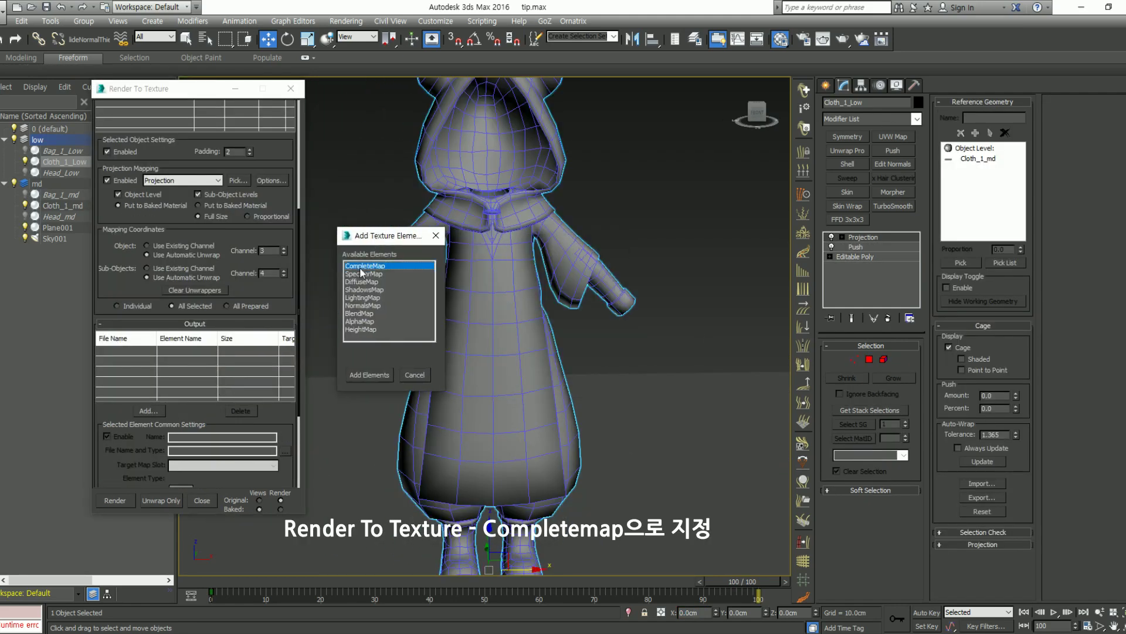
{"action": "left_click", "coordinate": [370, 374]}
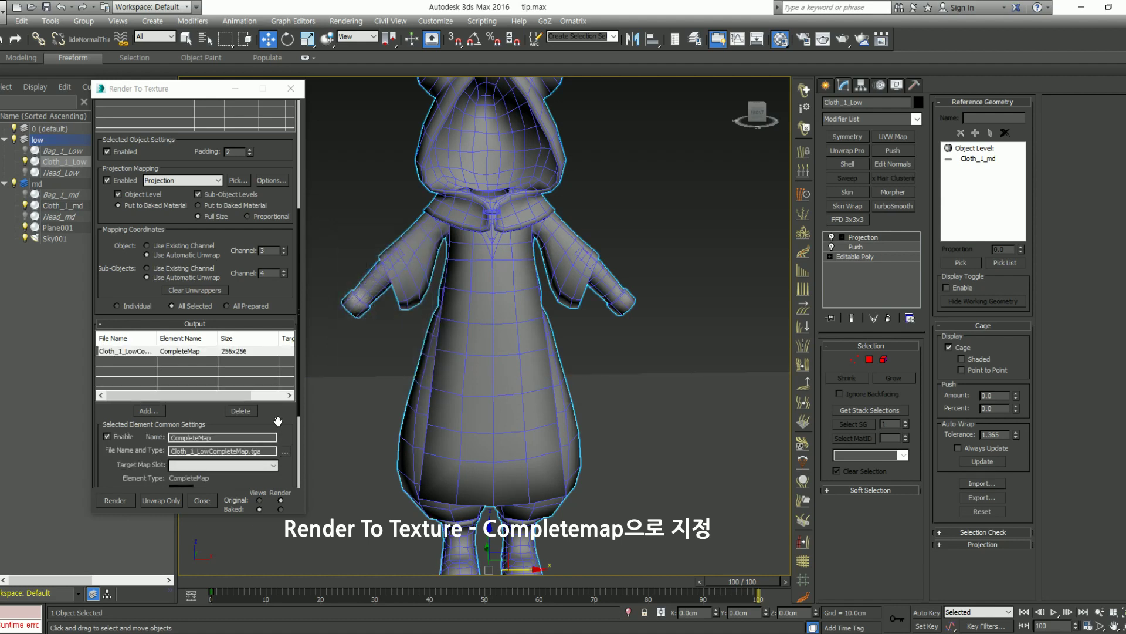
{"action": "scroll", "coordinate": [269, 431], "scroll_direction": "down", "scroll_amount": 3}
{"action": "left_click", "coordinate": [269, 429]}
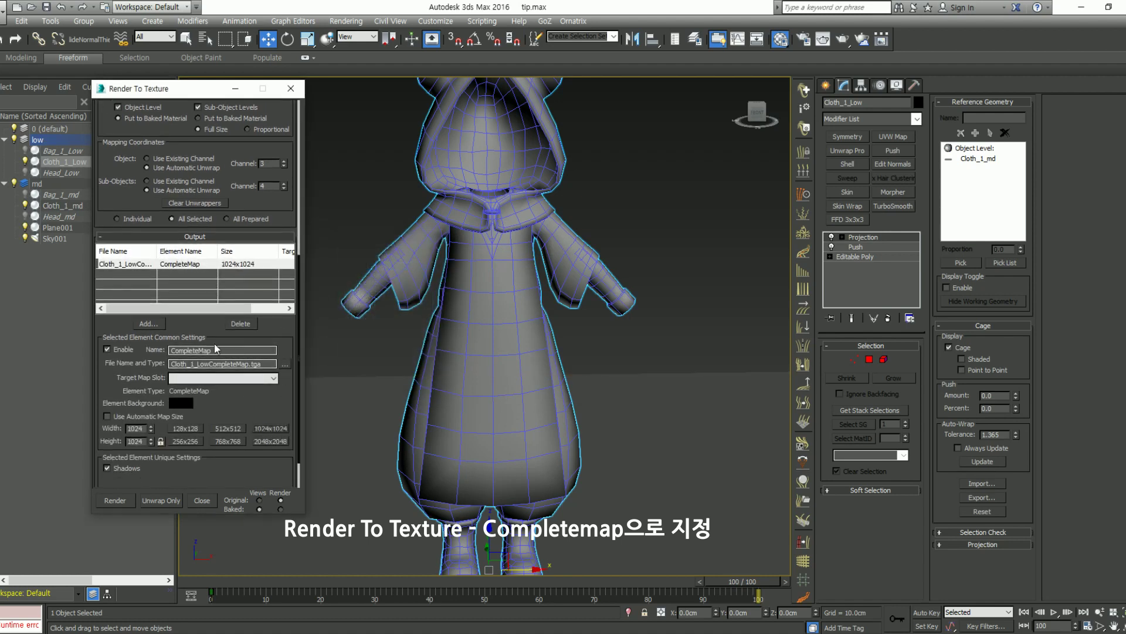
Step: Set the bake's mapping coordinates to use the existing channel for both the object and sub-objects
{"action": "scroll", "coordinate": [220, 406], "scroll_direction": "up", "scroll_amount": 3}
{"action": "left_click", "coordinate": [147, 231]}
{"action": "left_click", "coordinate": [147, 254]}
Step: Change the CompleteMap's element background colour to dark grey
{"action": "scroll", "coordinate": [272, 284], "scroll_direction": "down", "scroll_amount": 4}
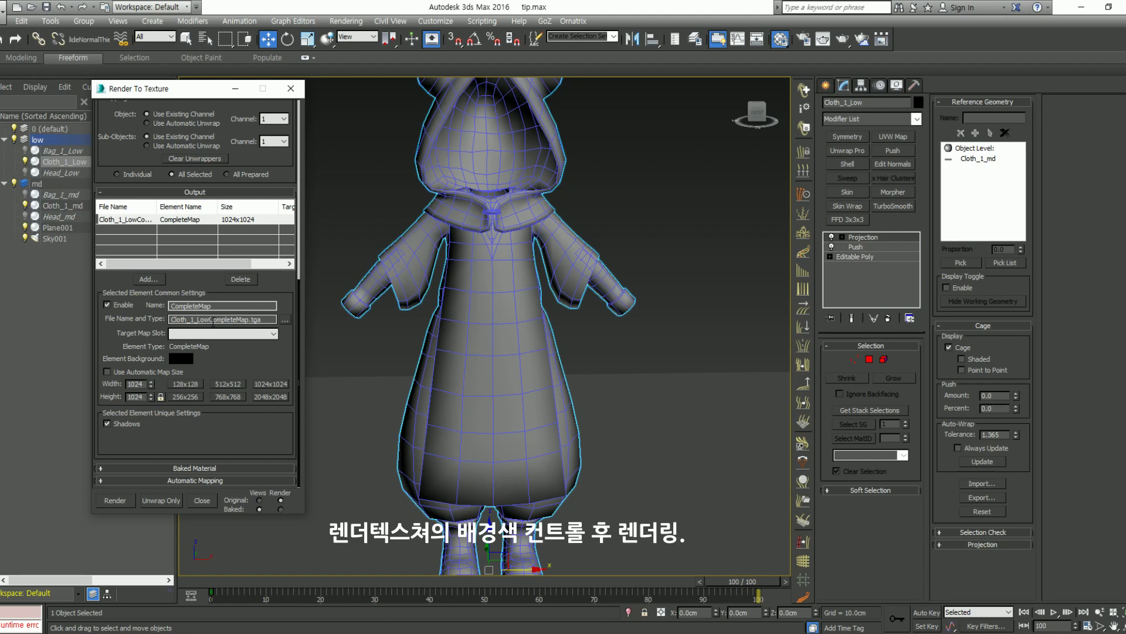
{"action": "left_click", "coordinate": [180, 358]}
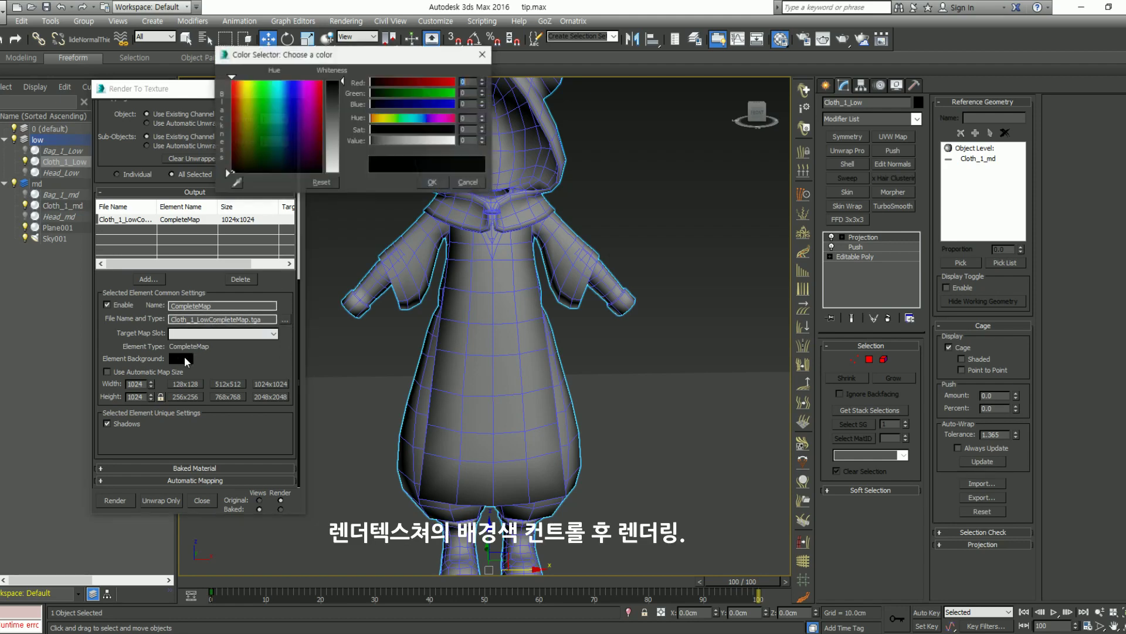
{"action": "left_click", "coordinate": [337, 122]}
{"action": "left_click", "coordinate": [432, 182]}
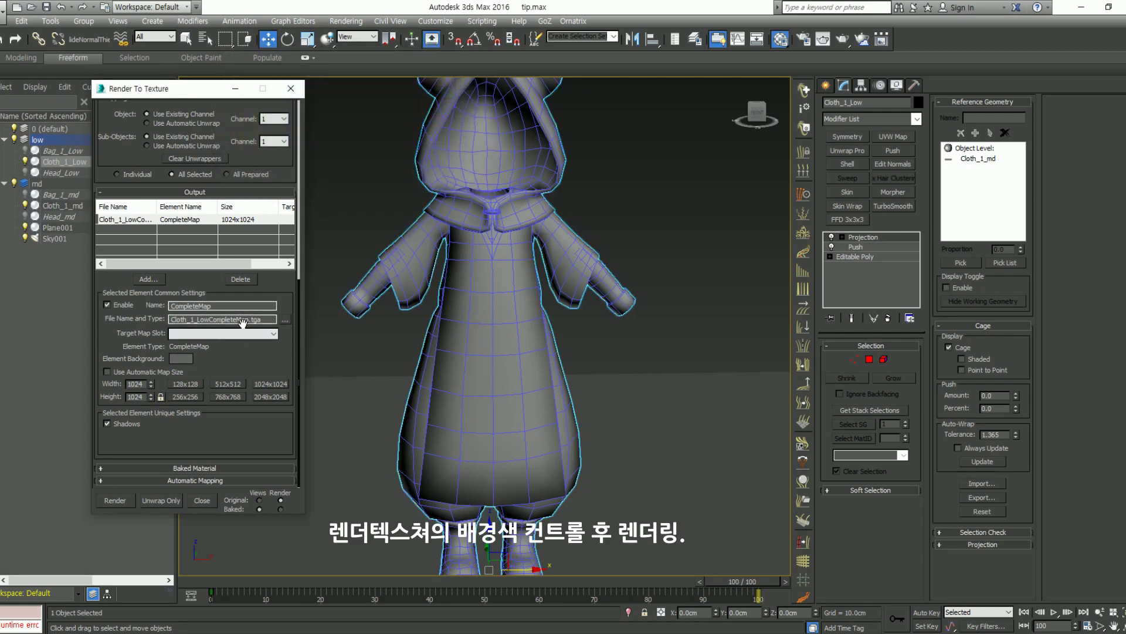
Step: Render the cloth's CompleteMap without a target map slot, and close the rendered image and Render To Texture
{"action": "left_click", "coordinate": [121, 504]}
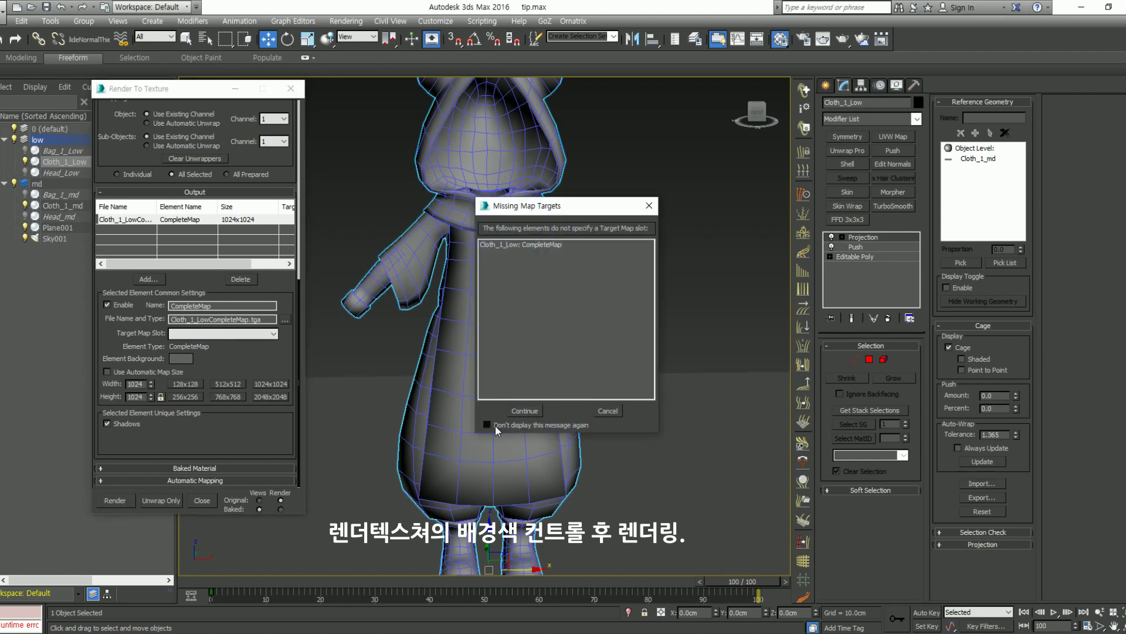
{"action": "left_click", "coordinate": [523, 410]}
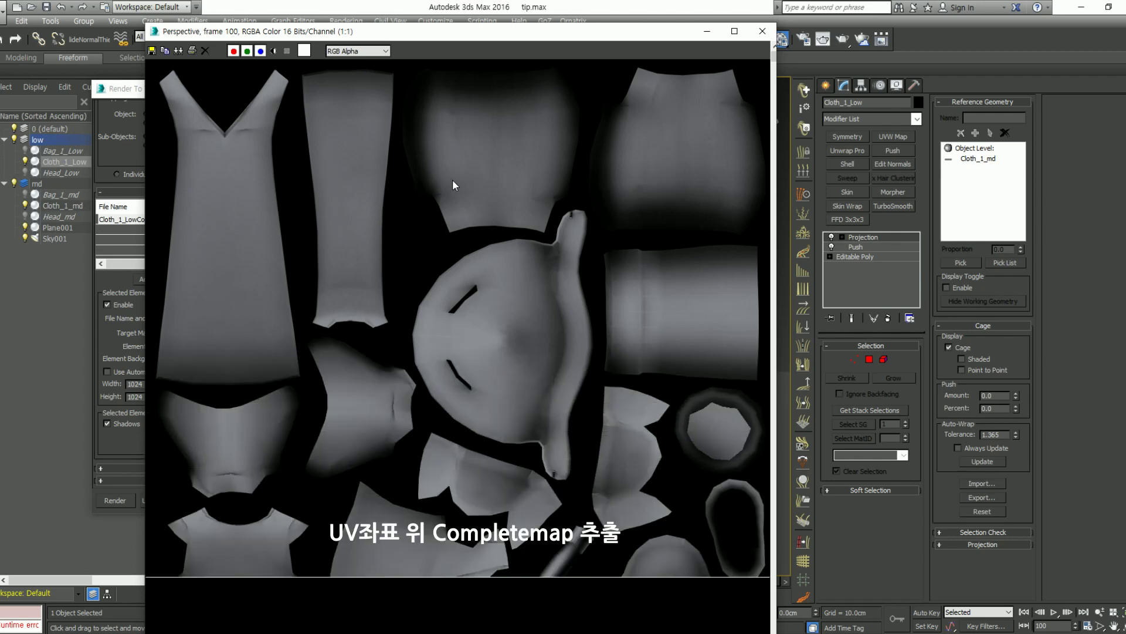
{"action": "left_click_drag", "start_coordinate": [501, 32], "coordinate": [506, 0]}
{"action": "left_click_drag", "start_coordinate": [691, 9], "coordinate": [663, 54]}
{"action": "left_click", "coordinate": [962, 50]}
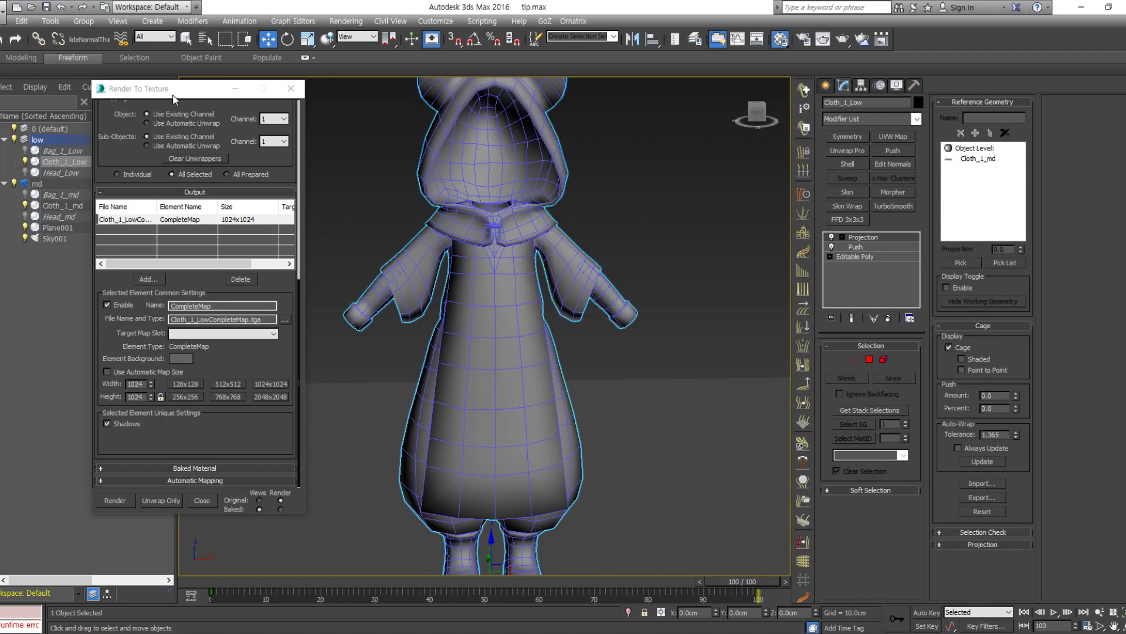
{"action": "left_click_drag", "start_coordinate": [174, 99], "coordinate": [267, 110]}
{"action": "left_click", "coordinate": [386, 102]}
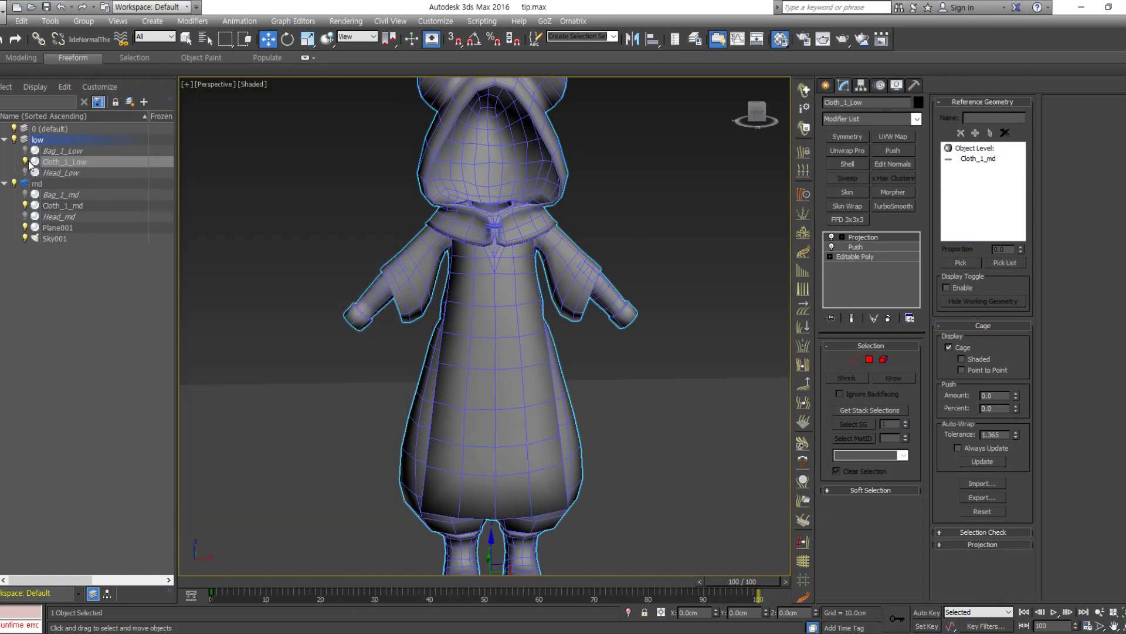
Step: Unhide Bag_1_Low and Bag_1_md, hide both cloth meshes, and select Bag_1_Low
{"action": "left_click", "coordinate": [25, 194]}
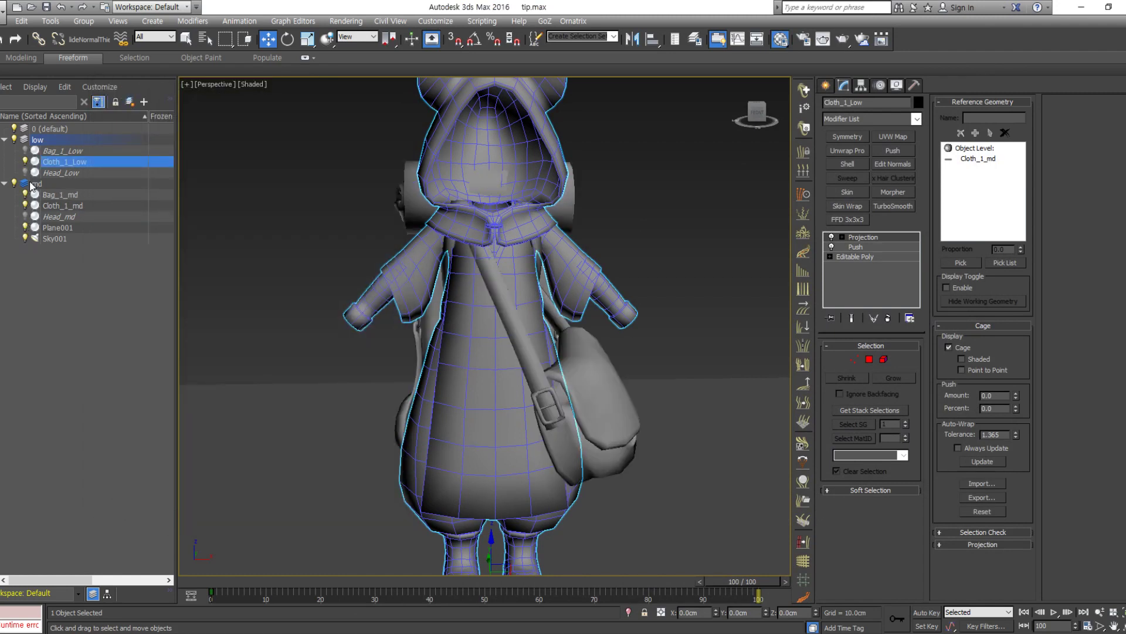
{"action": "left_click", "coordinate": [25, 161]}
{"action": "left_click", "coordinate": [26, 205]}
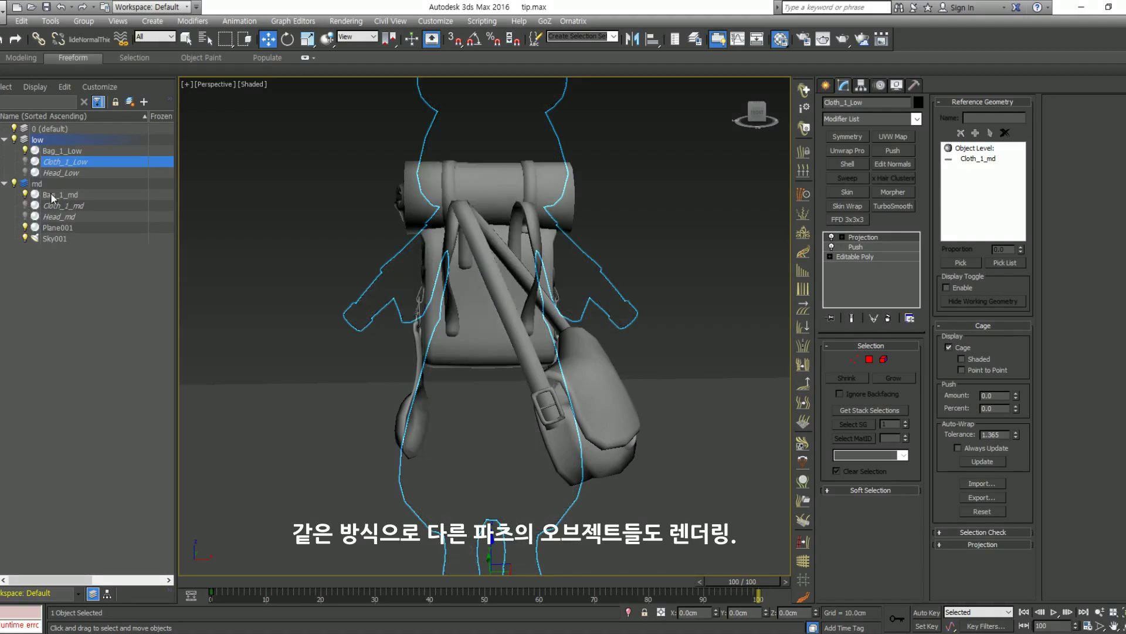
{"action": "left_click", "coordinate": [52, 194]}
{"action": "left_click", "coordinate": [71, 152]}
Step: Try moving the low bag mesh sideways along the X axis, and undo the move
{"action": "middle_click_drag", "start_coordinate": [398, 277], "coordinate": [385, 244]}
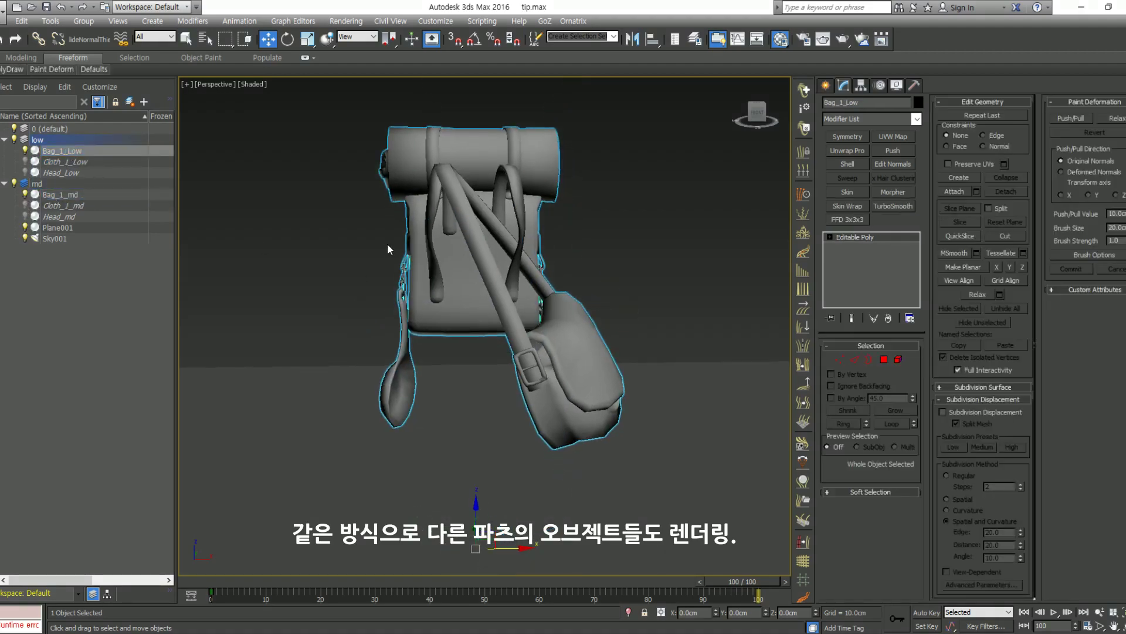
{"action": "scroll", "coordinate": [385, 244], "scroll_direction": "down", "scroll_amount": 3}
{"action": "middle_click_drag", "start_coordinate": [456, 253], "coordinate": [426, 292], "text": "alt"}
{"action": "left_click_drag", "start_coordinate": [502, 454], "coordinate": [660, 481]}
{"action": "key", "text": "ctrl+z"}
{"action": "middle_click_drag", "start_coordinate": [660, 481], "coordinate": [525, 415], "text": "alt"}
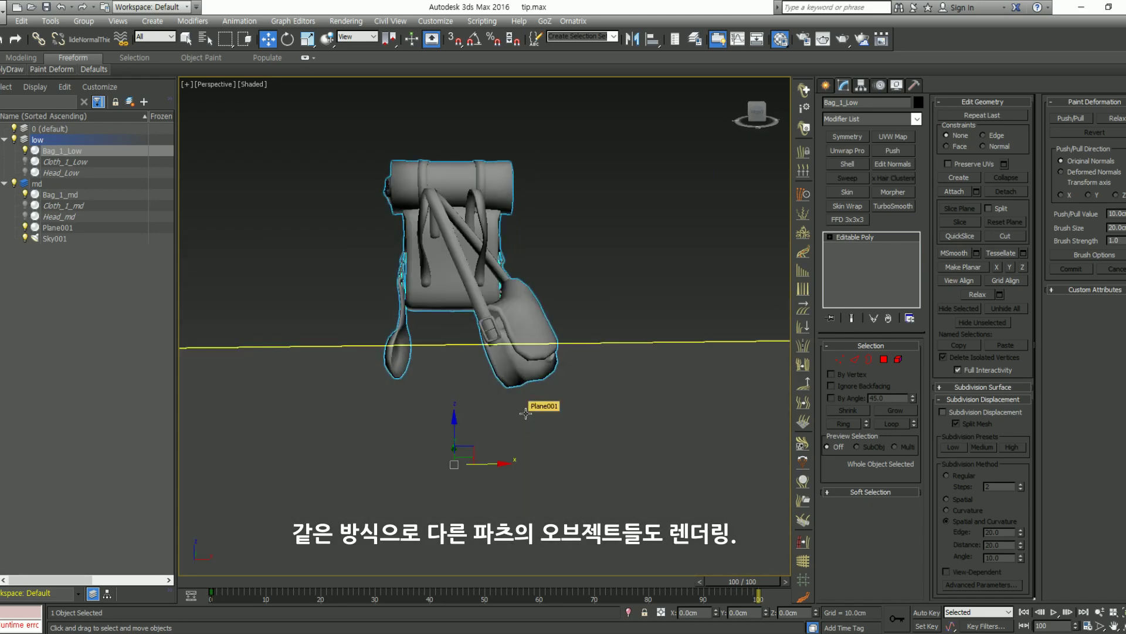
Step: Check the advanced lighting settings in Render Setup before baking the bag
{"action": "key", "text": "F10"}
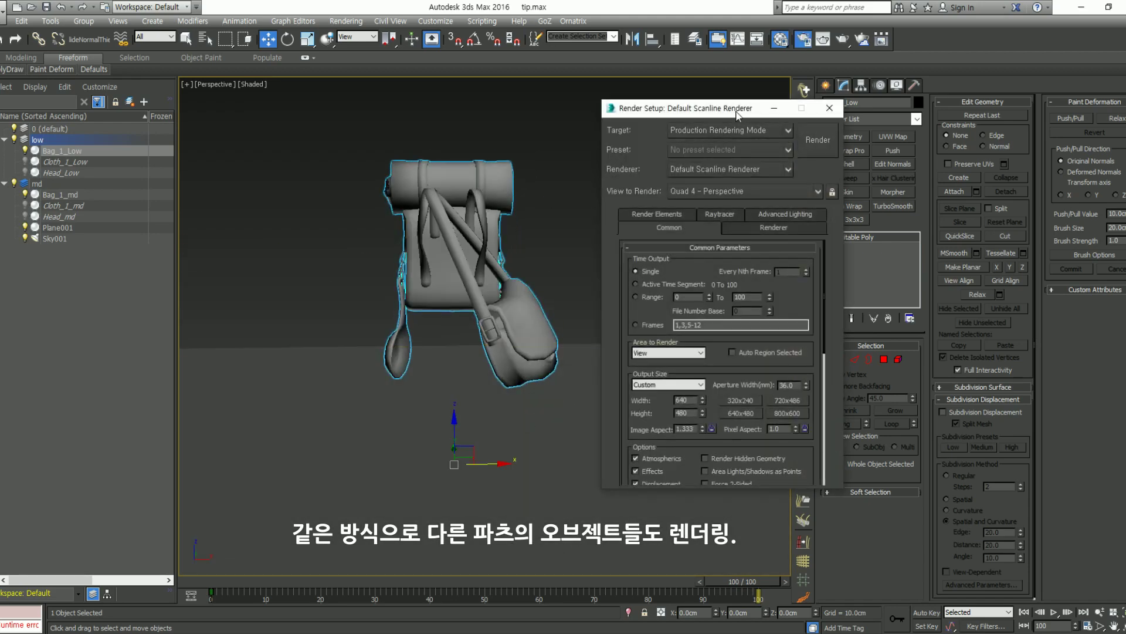
{"action": "left_click_drag", "start_coordinate": [736, 115], "coordinate": [623, 137]}
{"action": "left_click", "coordinate": [715, 132]}
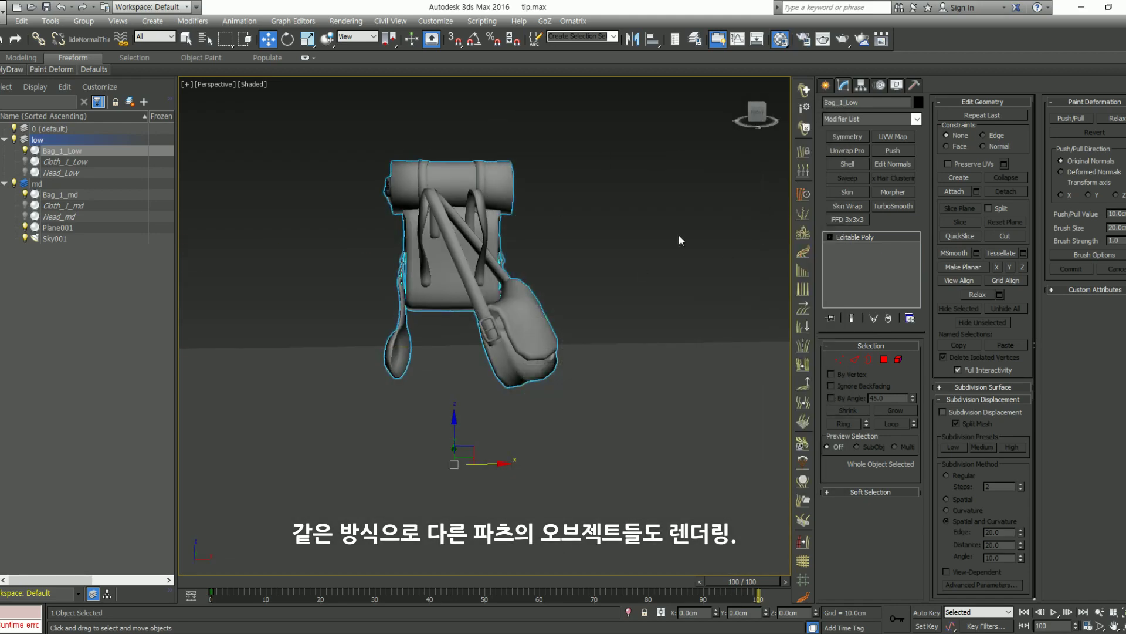
{"action": "left_click", "coordinate": [804, 40]}
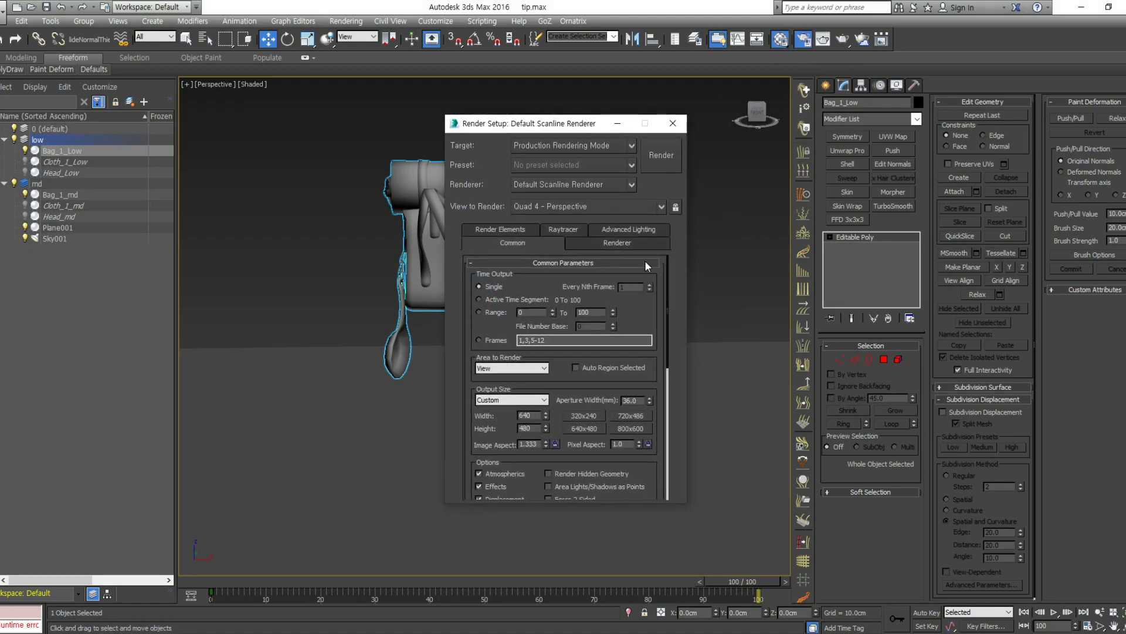
{"action": "left_click", "coordinate": [628, 230]}
{"action": "left_click", "coordinate": [677, 126]}
Step: Open Render To Texture for Bag_1_Low and enable projection mapping with Bag_1_md as the target
{"action": "key", "text": "0"}
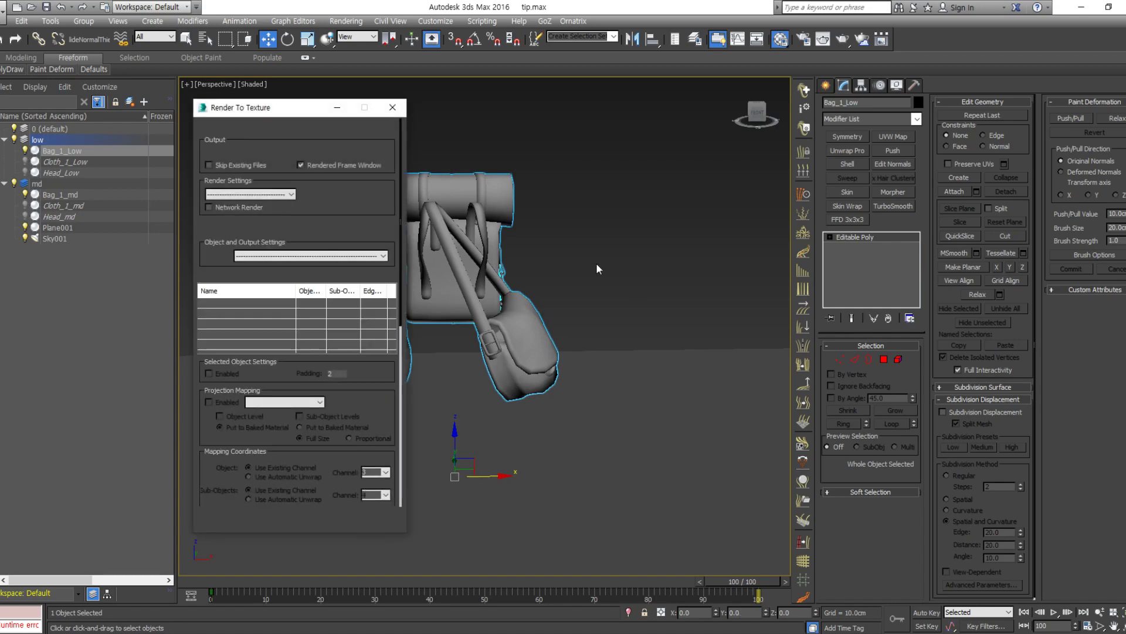
{"action": "left_click_drag", "start_coordinate": [297, 113], "coordinate": [655, 130]}
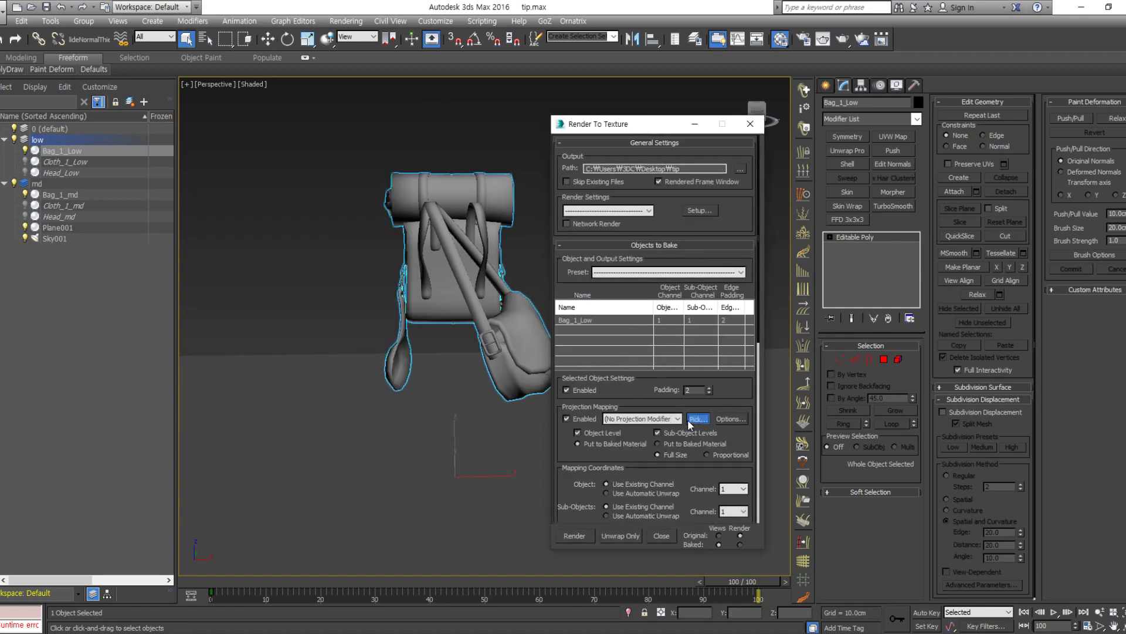
{"action": "left_click", "coordinate": [696, 419]}
{"action": "double_click", "coordinate": [48, 85]}
Step: Add a CompleteMap output element for the low bag mesh
{"action": "left_click_drag", "start_coordinate": [738, 429], "coordinate": [727, 268]}
{"action": "left_click", "coordinate": [610, 488]}
{"action": "double_click", "coordinate": [373, 269]}
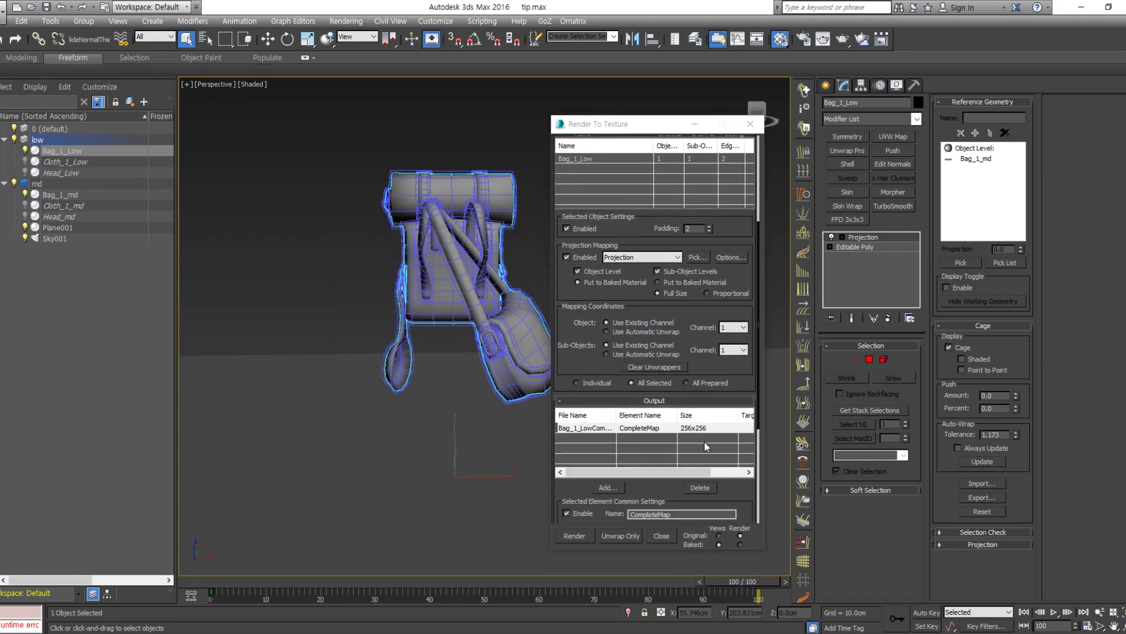
Step: Set the bag's CompleteMap output size to 1024x1024 and choose black as the element background
{"action": "left_click_drag", "start_coordinate": [726, 498], "coordinate": [732, 374]}
{"action": "left_click", "coordinate": [635, 445]}
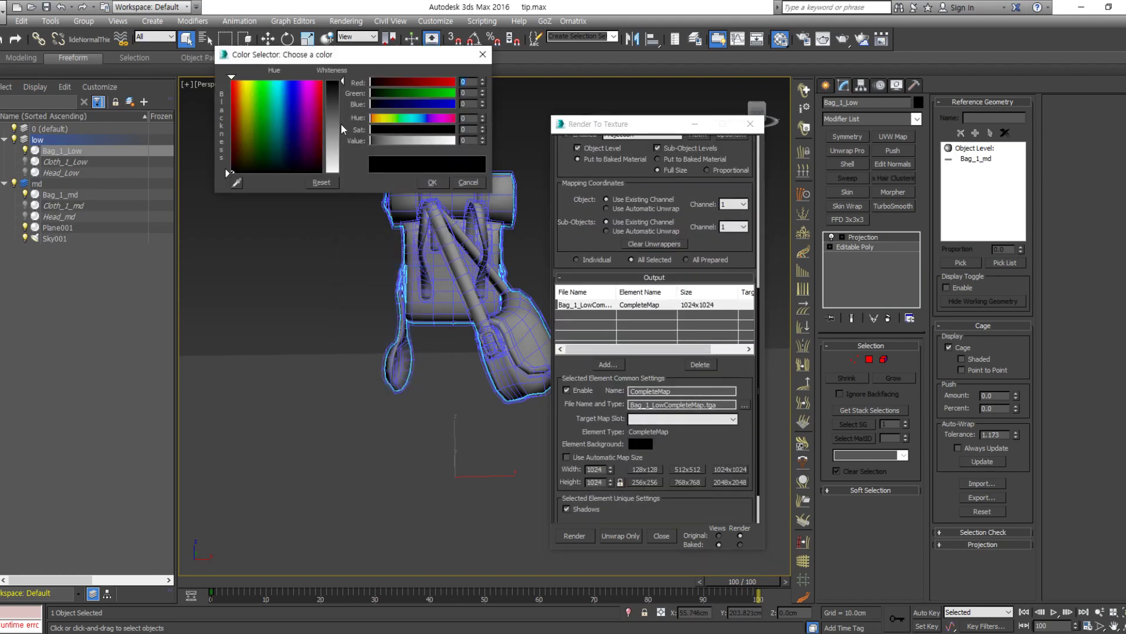
{"action": "left_click", "coordinate": [428, 184]}
{"action": "scroll", "coordinate": [711, 441], "scroll_direction": "up", "scroll_amount": 3}
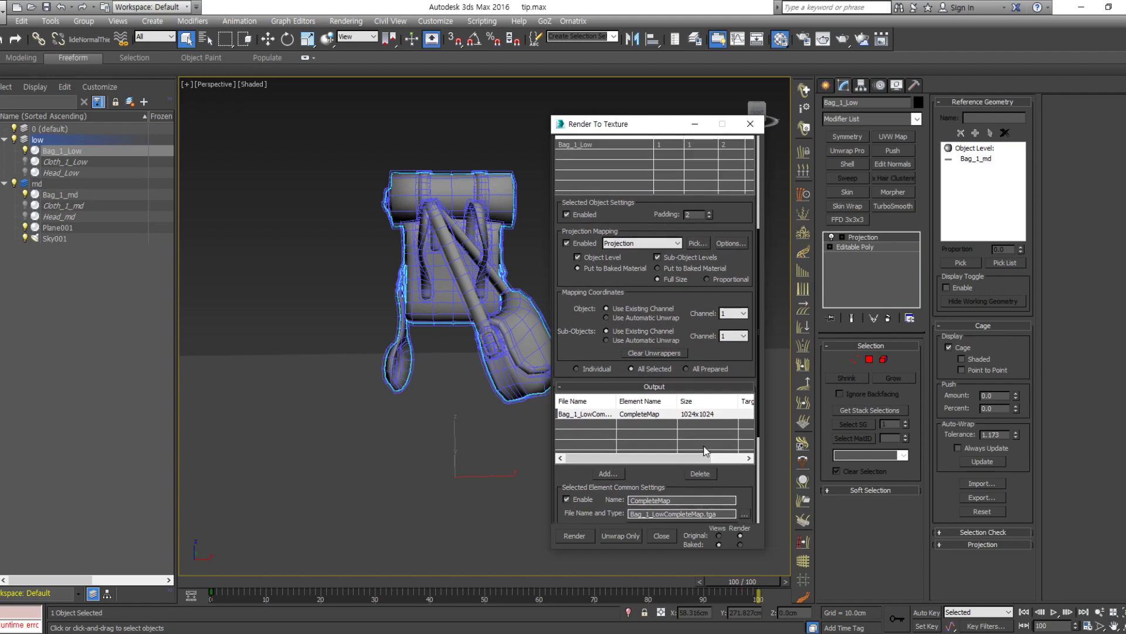
{"action": "left_click_drag", "start_coordinate": [739, 262], "coordinate": [726, 450]}
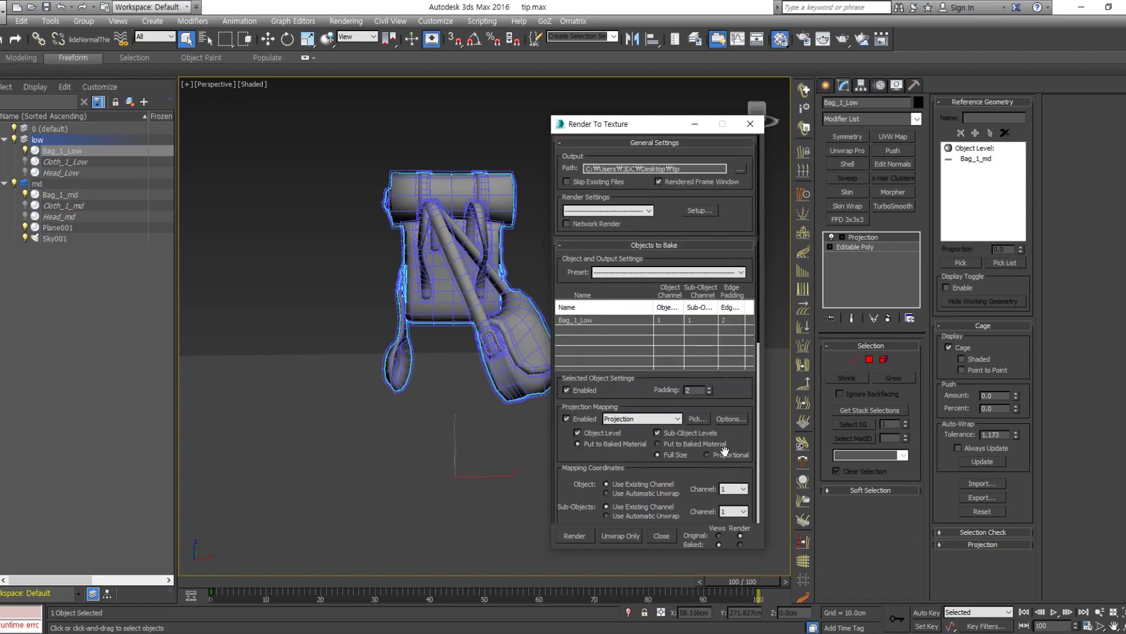
Step: Add a Push modifier between Editable Poly and Projection on Bag_1_Low
{"action": "left_click", "coordinate": [864, 248]}
{"action": "left_click", "coordinate": [897, 151]}
{"action": "left_click", "coordinate": [865, 238]}
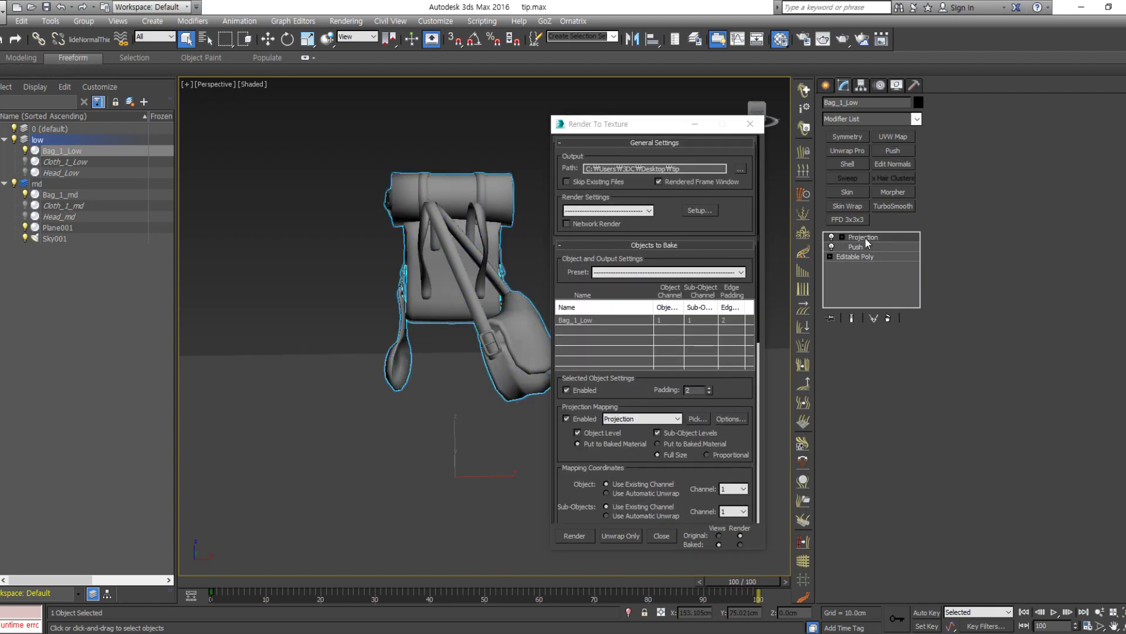
Step: Render the bag's CompleteMap texture, inspect the baked result, and close the rendered frame
{"action": "scroll", "coordinate": [522, 289], "scroll_direction": "up", "scroll_amount": 4}
{"action": "left_click_drag", "start_coordinate": [752, 55], "coordinate": [550, 37]}
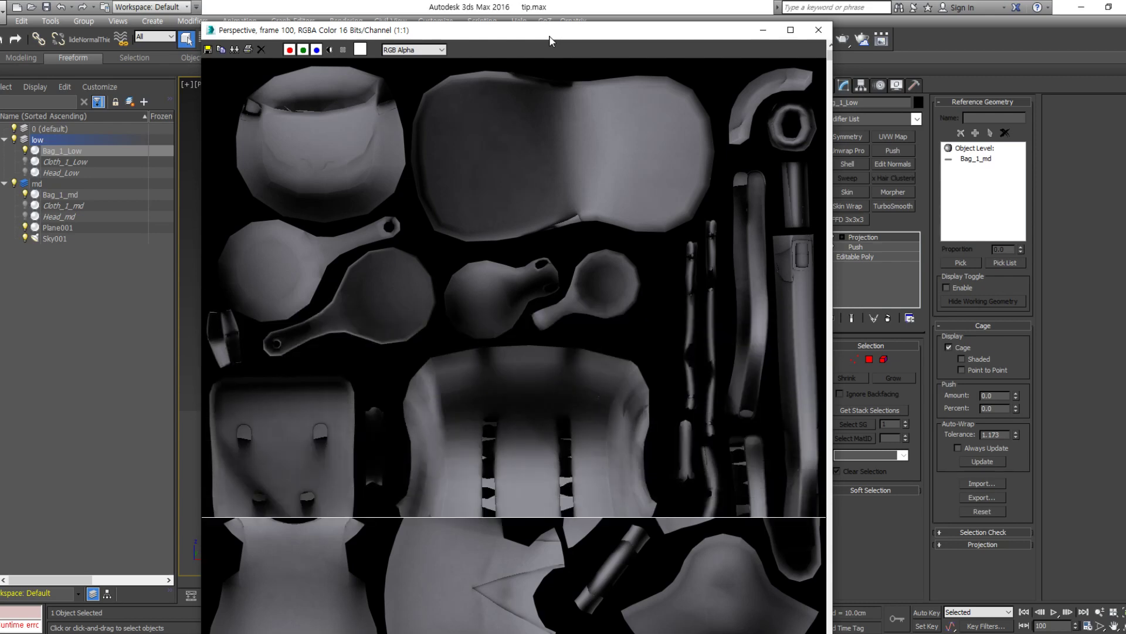
{"action": "left_click_drag", "start_coordinate": [754, 32], "coordinate": [694, 53]}
{"action": "left_click", "coordinate": [759, 55]}
Step: Hide the low and md bag meshes, show Head_Low and Head_md, and select Head_Low
{"action": "left_click", "coordinate": [25, 151]}
{"action": "left_click", "coordinate": [25, 172]}
{"action": "left_click", "coordinate": [25, 195]}
{"action": "left_click", "coordinate": [25, 216]}
{"action": "left_click", "coordinate": [61, 174]}
{"action": "scroll", "coordinate": [333, 330], "scroll_direction": "down", "scroll_amount": 8}
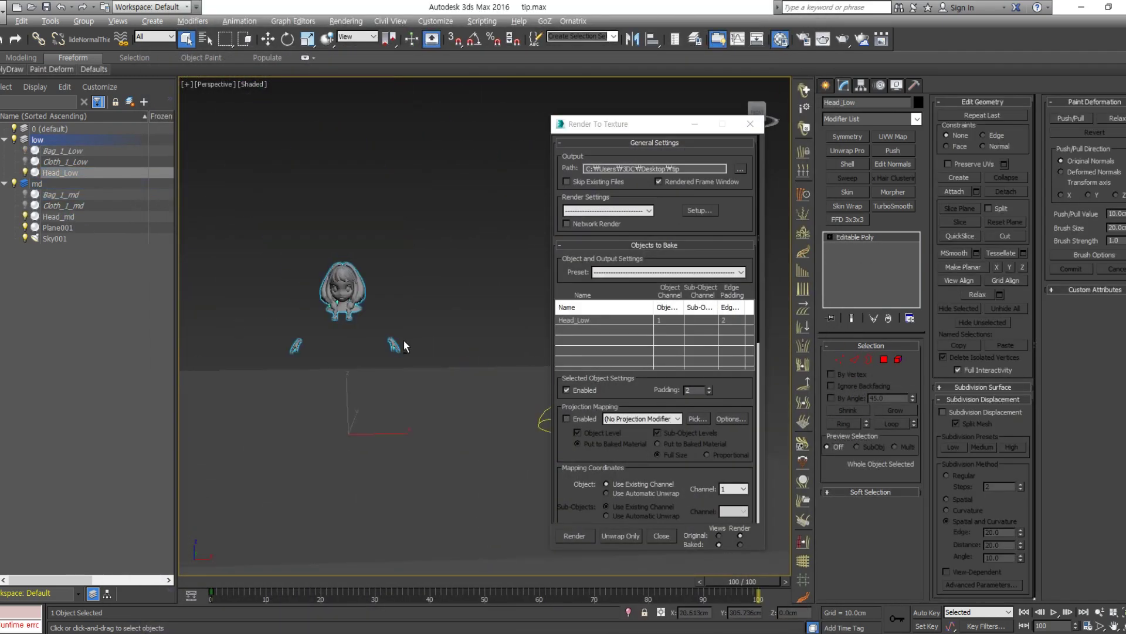
{"action": "scroll", "coordinate": [395, 438], "scroll_direction": "up", "scroll_amount": 8}
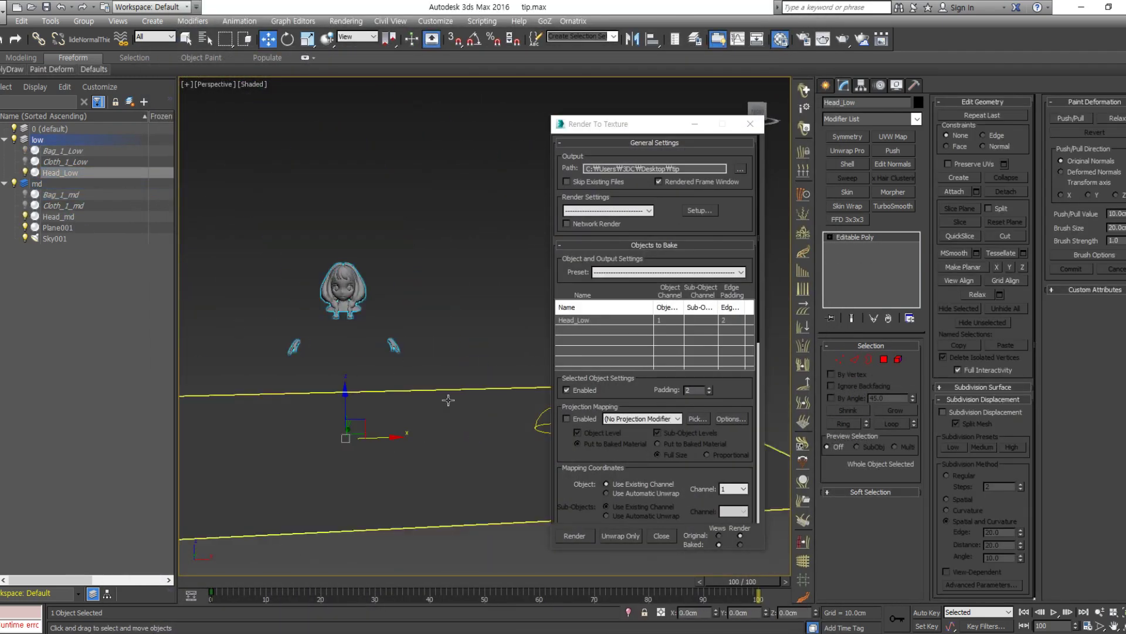
Step: Close Render To Texture and check the advanced lighting settings in Render Setup before baking the head
{"action": "left_click", "coordinate": [750, 123]}
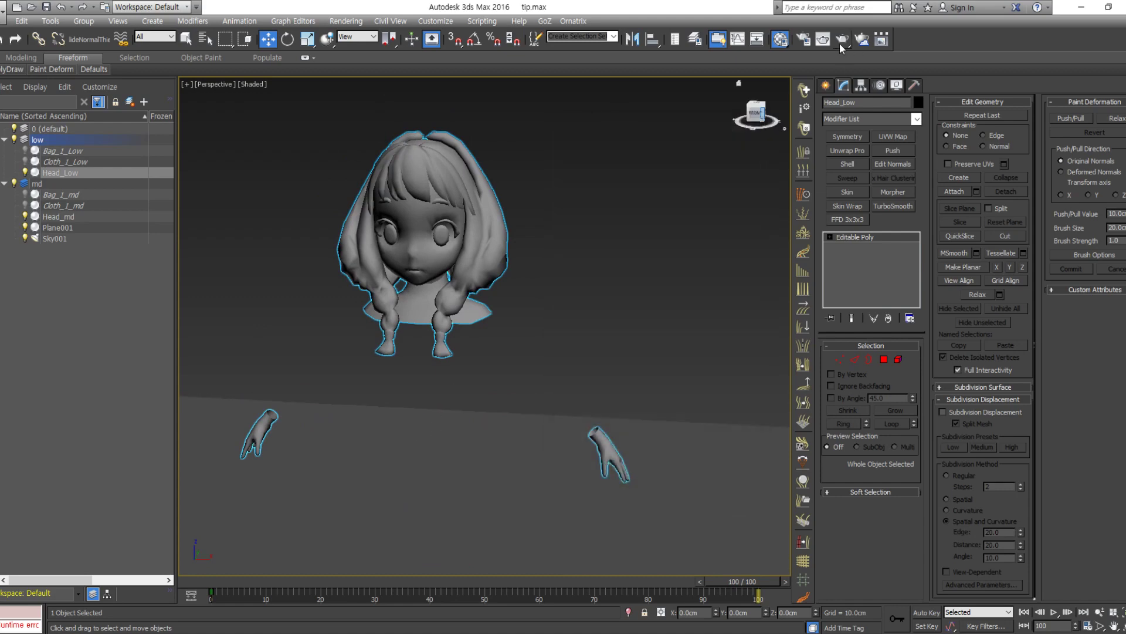
{"action": "left_click", "coordinate": [803, 40]}
{"action": "left_click", "coordinate": [601, 236]}
{"action": "left_click", "coordinate": [667, 116]}
Step: Open Render To Texture for Head_Low and enable projection mapping with Head_md as the target
{"action": "middle_click_drag", "start_coordinate": [555, 319], "coordinate": [569, 344]}
{"action": "key", "text": "0"}
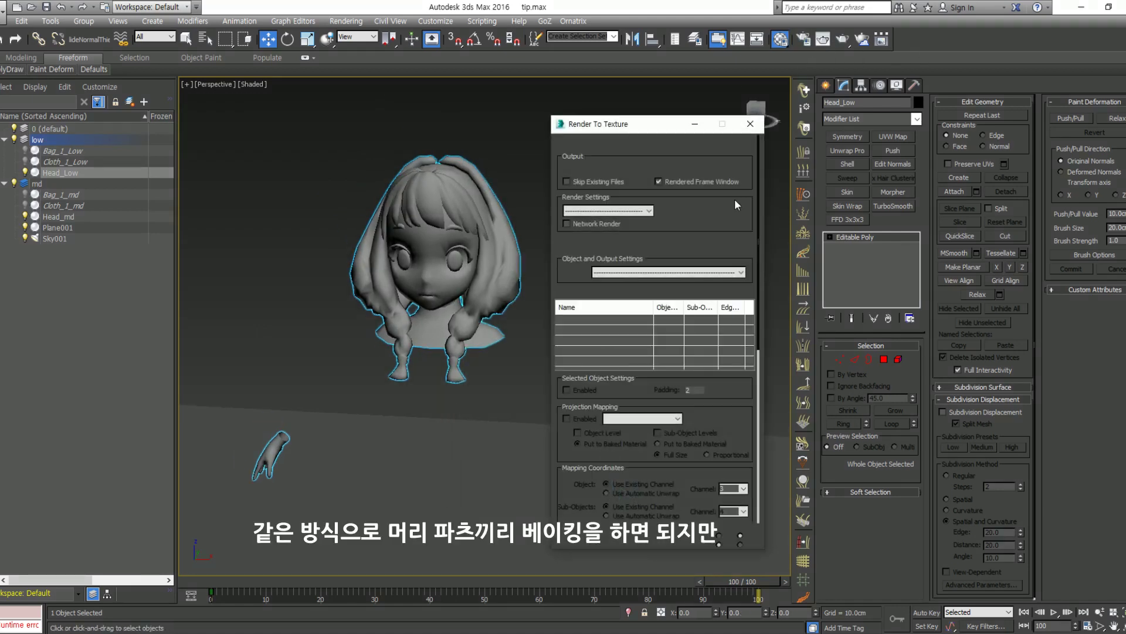
{"action": "left_click_drag", "start_coordinate": [678, 215], "coordinate": [677, 164]}
{"action": "left_click", "coordinate": [567, 366]}
{"action": "left_click", "coordinate": [698, 366]}
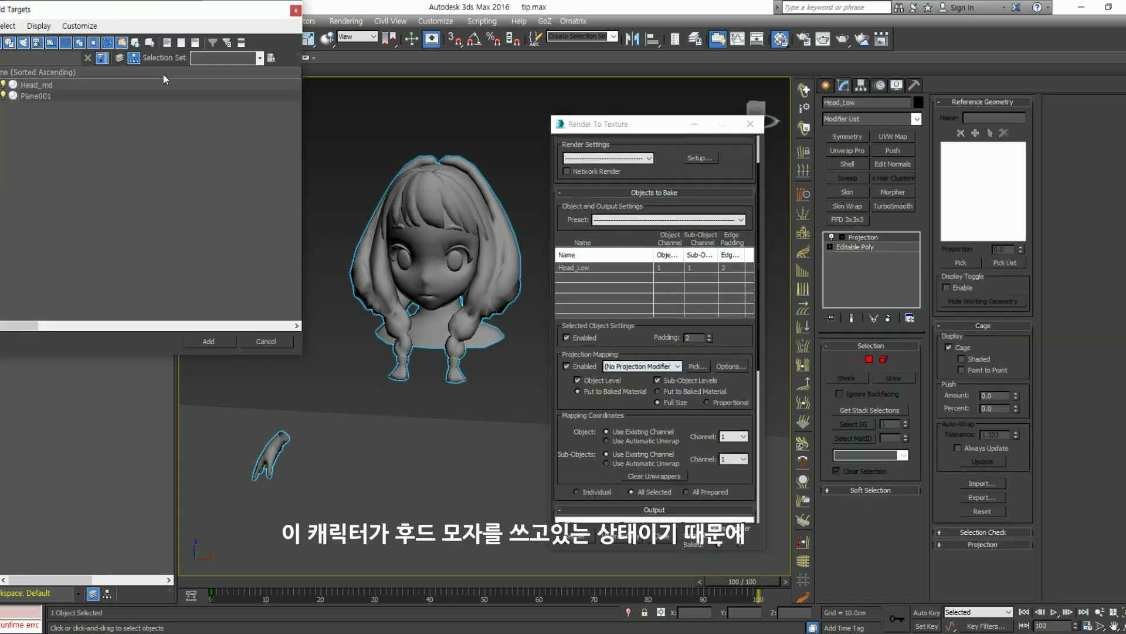
{"action": "double_click", "coordinate": [58, 88]}
Step: Add a Push modifier between Editable Poly and Projection on Head_Low
{"action": "left_click", "coordinate": [851, 247]}
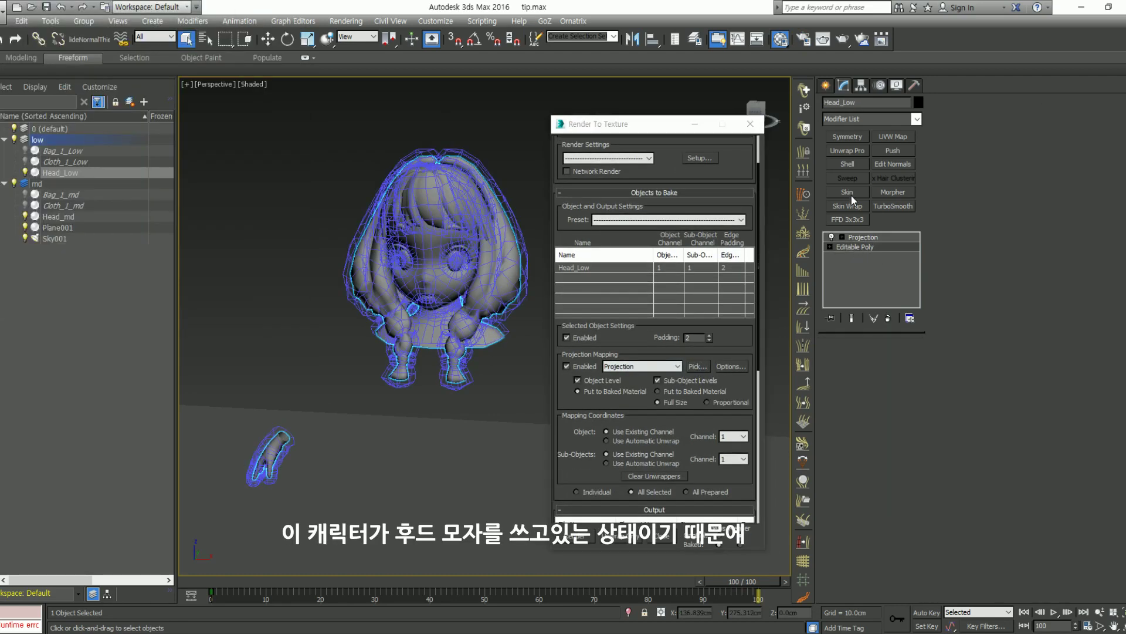
{"action": "left_click", "coordinate": [892, 151]}
{"action": "left_click", "coordinate": [860, 238]}
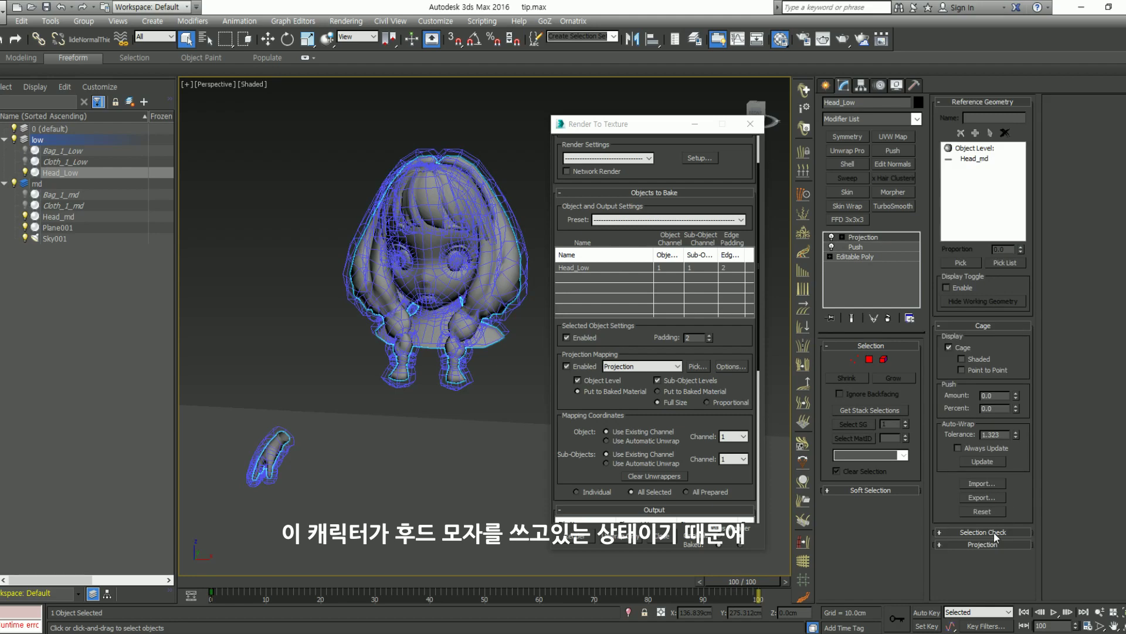
{"action": "middle_click_drag", "start_coordinate": [448, 384], "coordinate": [487, 392], "text": "alt"}
{"action": "scroll", "coordinate": [498, 394], "scroll_direction": "down", "scroll_amount": 4}
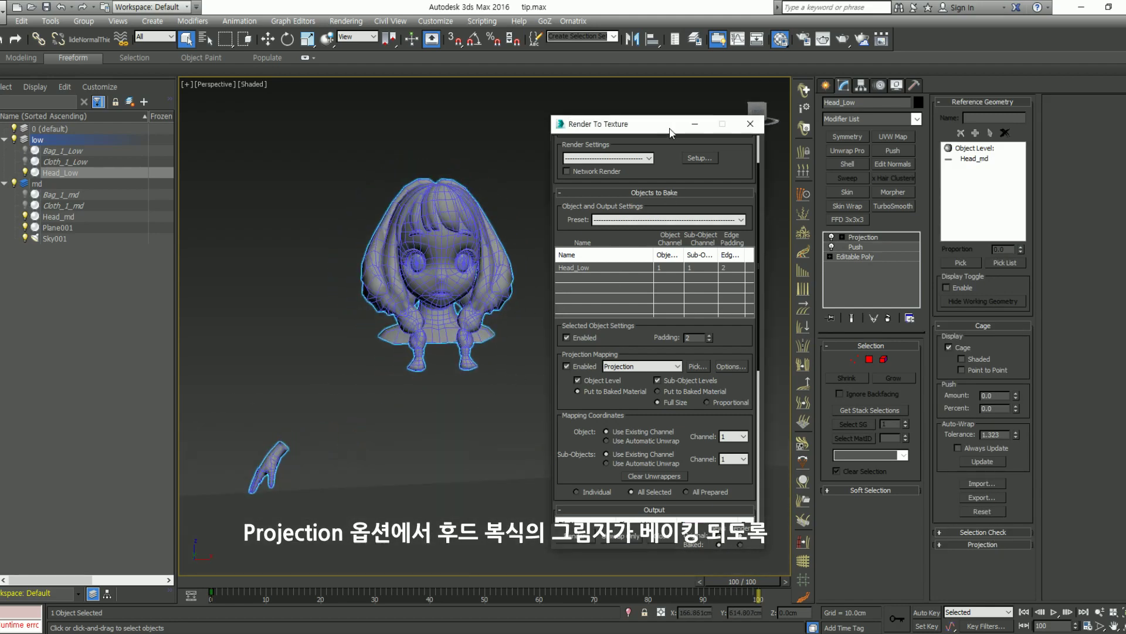
Step: Close Render To Texture, show Cloth_1_md, and add it to the reference geometry of Head_Low's Projection modifier
{"action": "left_click_drag", "start_coordinate": [670, 130], "coordinate": [747, 141]}
{"action": "left_click", "coordinate": [828, 139]}
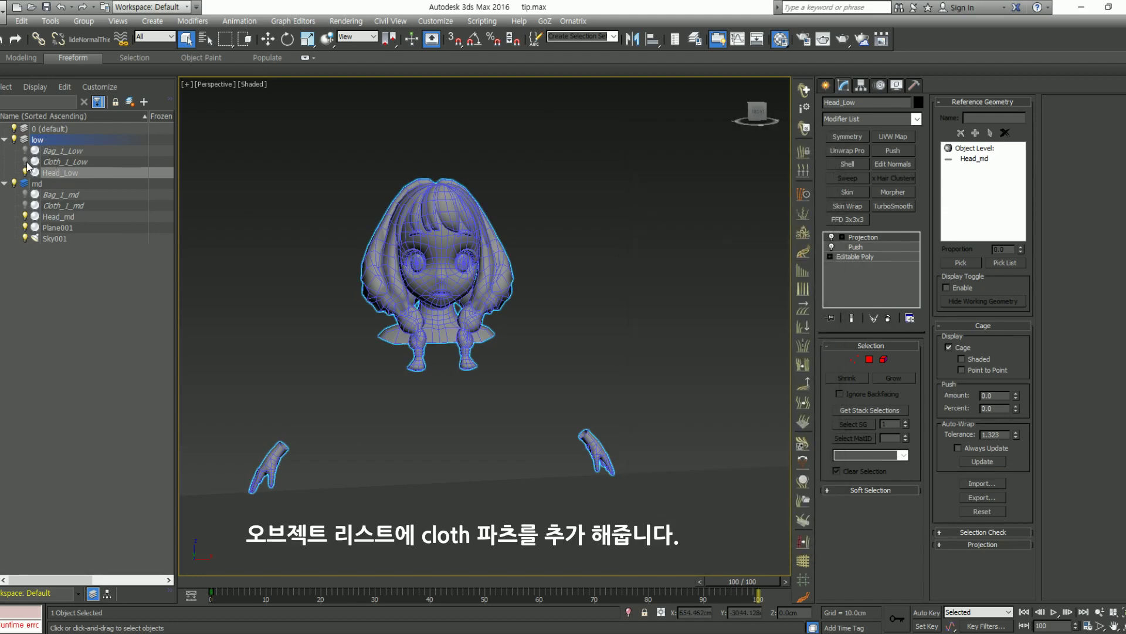
{"action": "left_click", "coordinate": [25, 205]}
{"action": "scroll", "coordinate": [621, 322], "scroll_direction": "up", "scroll_amount": 3}
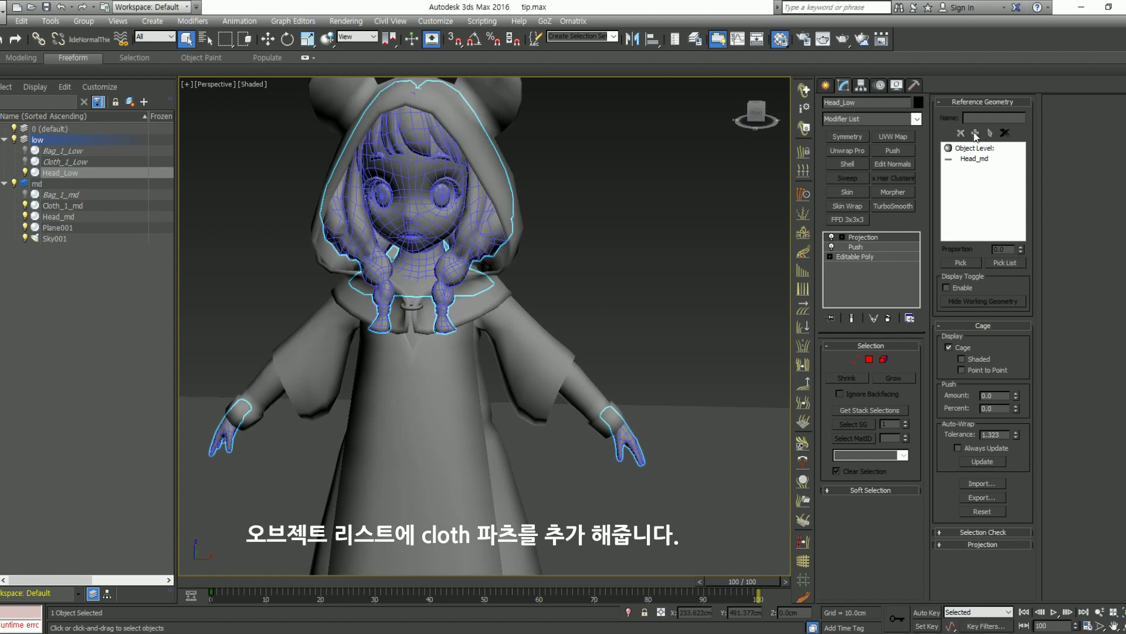
{"action": "left_click", "coordinate": [1006, 263]}
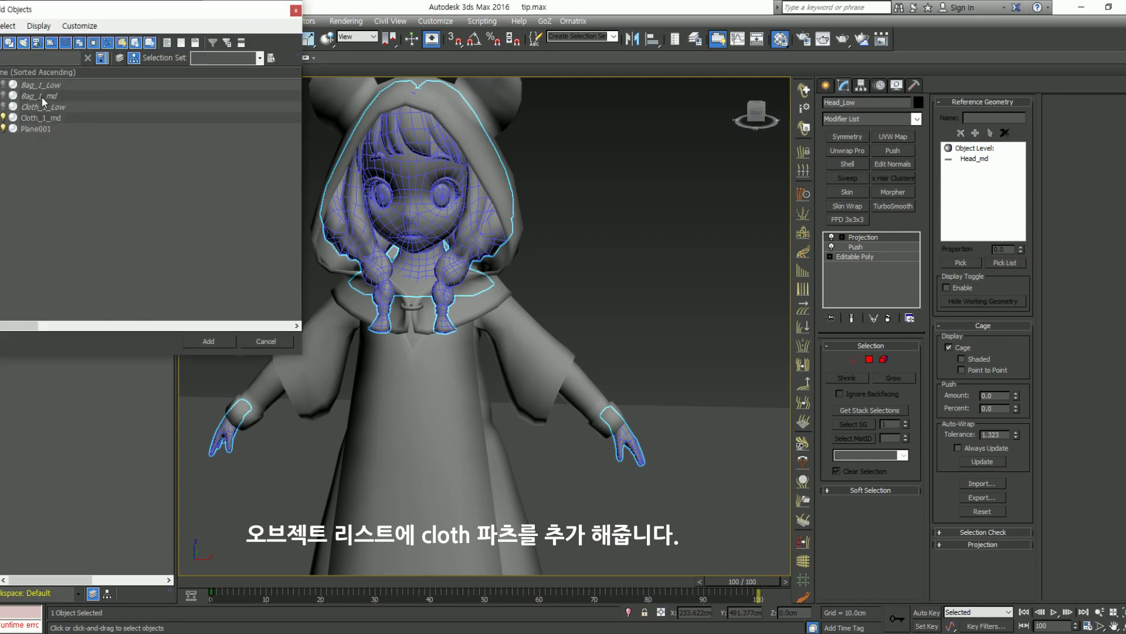
{"action": "double_click", "coordinate": [40, 119]}
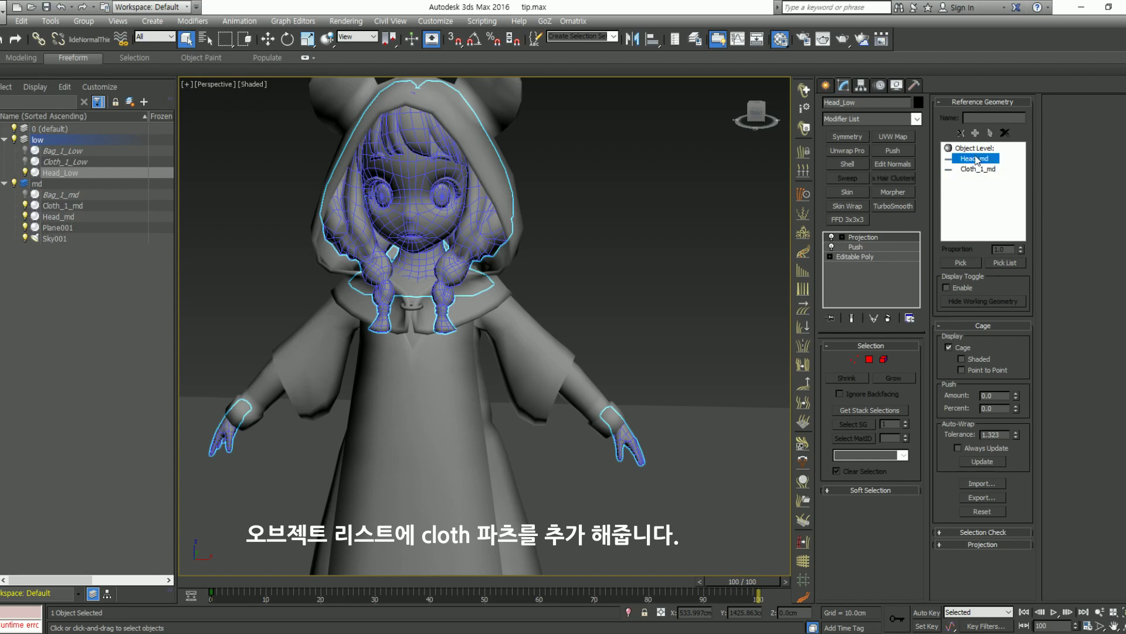
Step: Reopen Render To Texture and add a CompleteMap output element for Head_Low
{"action": "scroll", "coordinate": [642, 259], "scroll_direction": "down", "scroll_amount": 5}
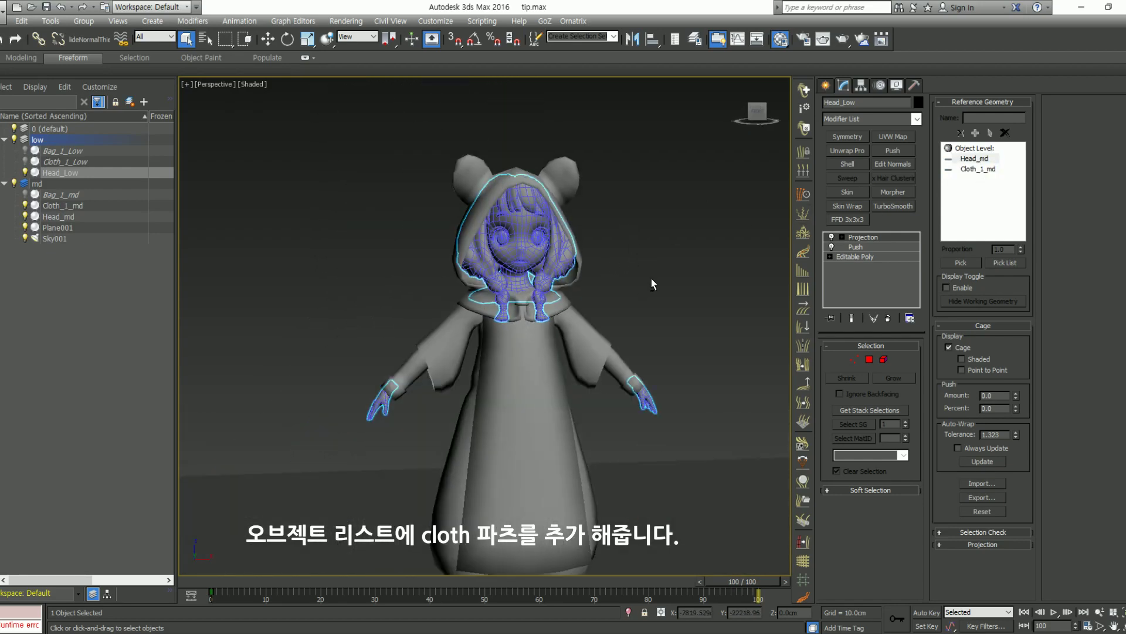
{"action": "scroll", "coordinate": [601, 227], "scroll_direction": "up", "scroll_amount": 3}
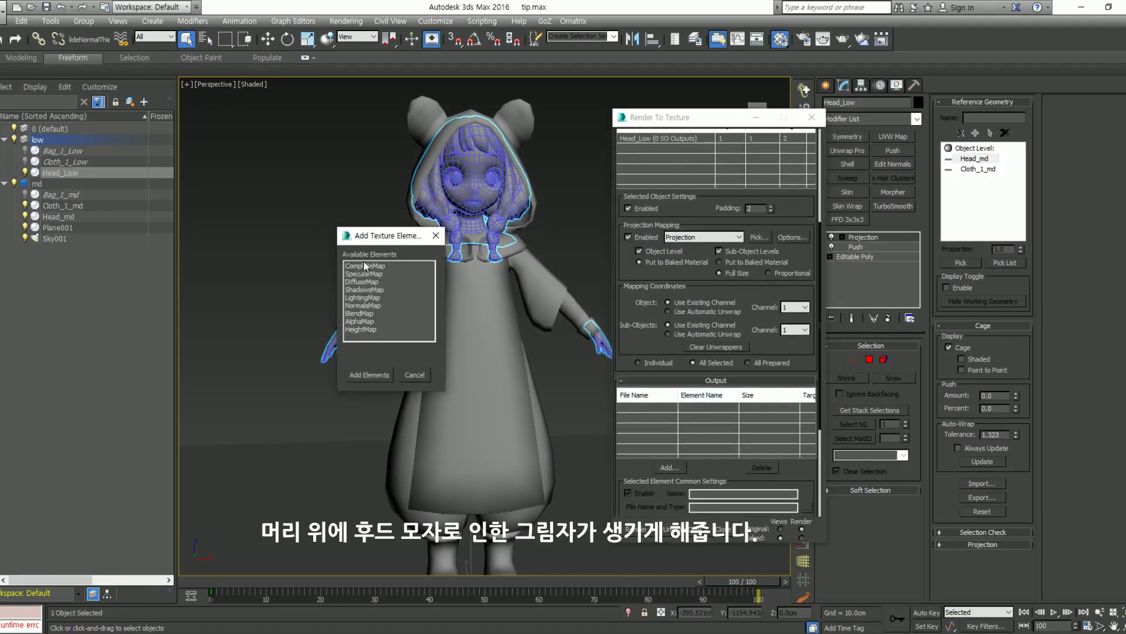
{"action": "double_click", "coordinate": [364, 265]}
Step: Delete the skylight and ground plane, and leave only the low bag, cloth and head meshes displayed
{"action": "scroll", "coordinate": [716, 352], "scroll_direction": "down", "scroll_amount": 5}
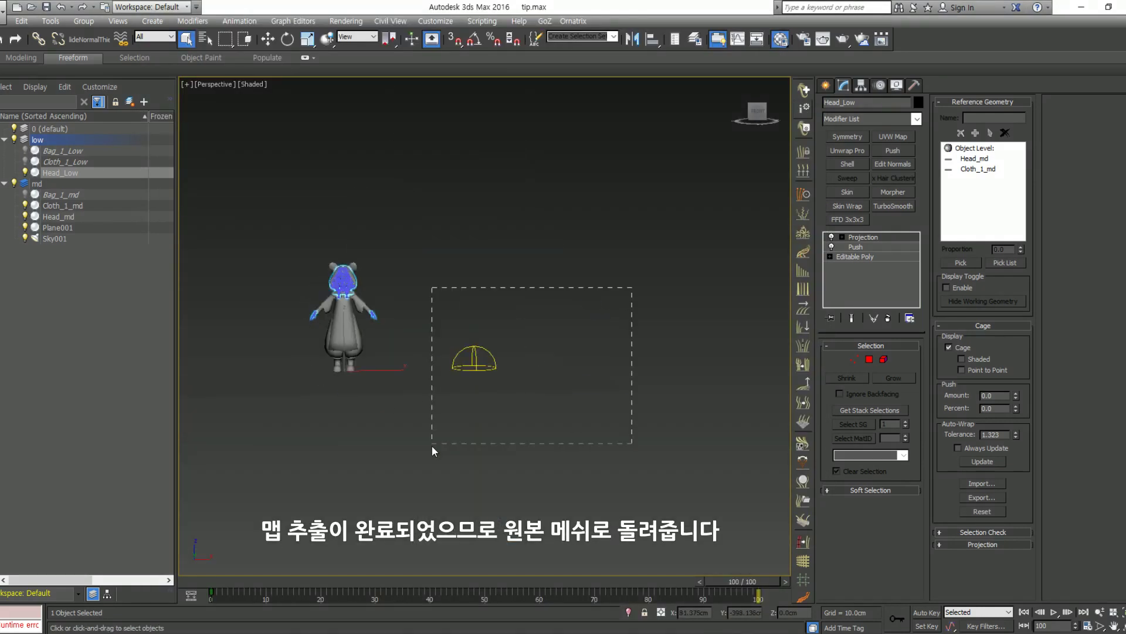
{"action": "left_click_drag", "start_coordinate": [431, 445], "coordinate": [432, 446]}
{"action": "middle_click_drag", "start_coordinate": [469, 420], "coordinate": [568, 446]}
{"action": "scroll", "coordinate": [568, 445], "scroll_direction": "up", "scroll_amount": 3}
{"action": "middle_click_drag", "start_coordinate": [551, 402], "coordinate": [550, 442]}
{"action": "key", "text": "Delete"}
{"action": "scroll", "coordinate": [294, 314], "scroll_direction": "up", "scroll_amount": 5}
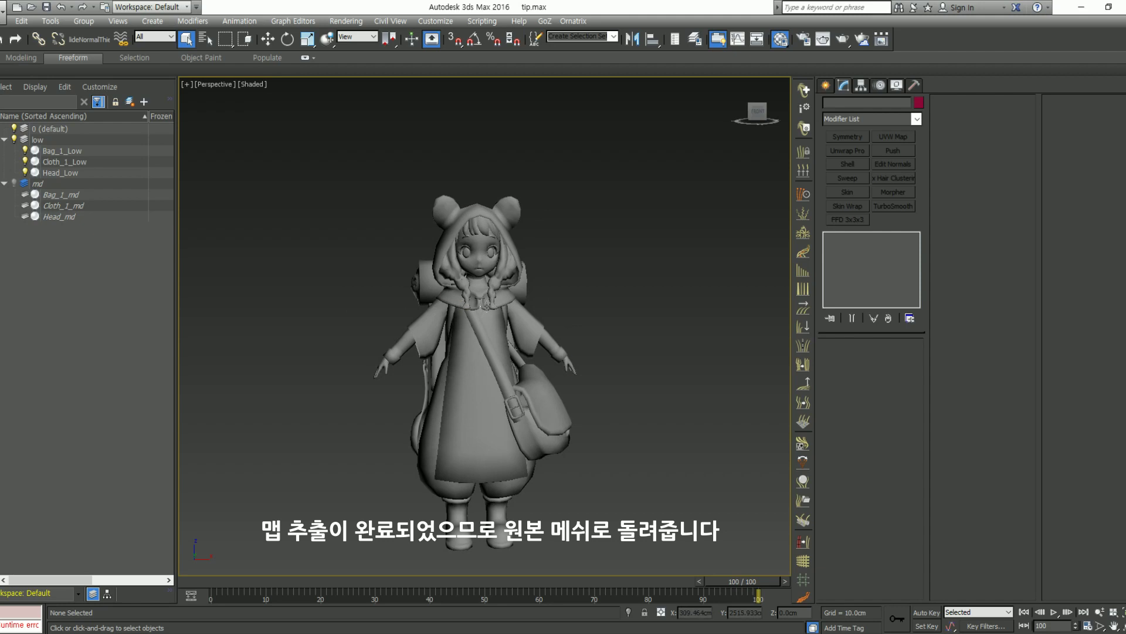
Step: Remove the Projection and Push modifiers from the low meshes to restore them to Editable Poly, and clear the selection
{"action": "left_click", "coordinate": [476, 235]}
{"action": "left_click", "coordinate": [856, 237]}
{"action": "left_click", "coordinate": [888, 317]}
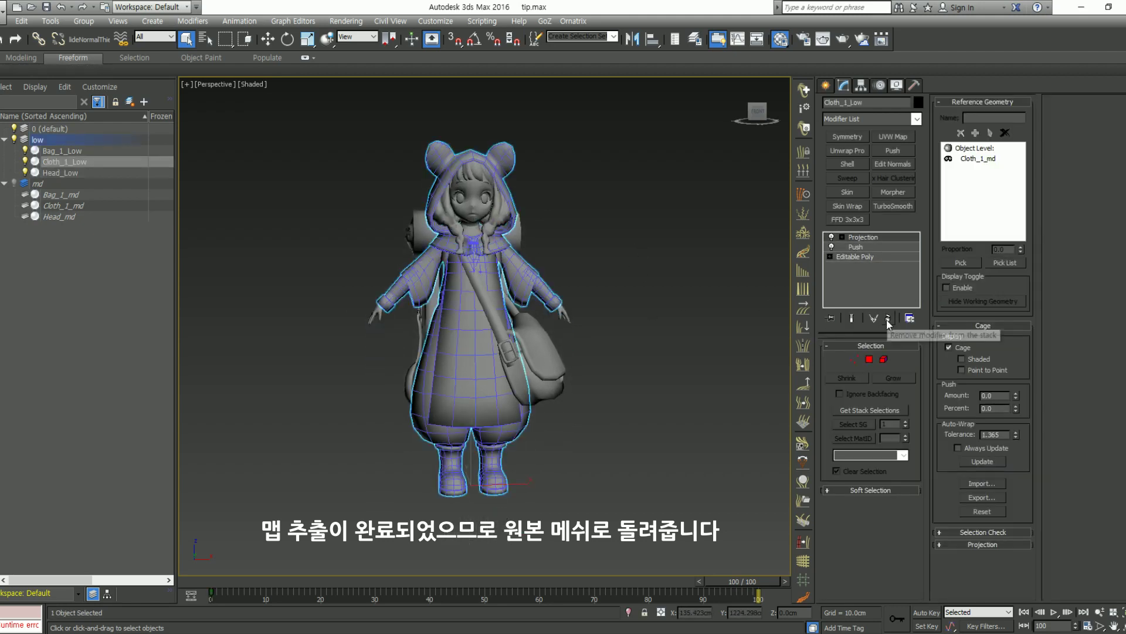
{"action": "left_click", "coordinate": [888, 318]}
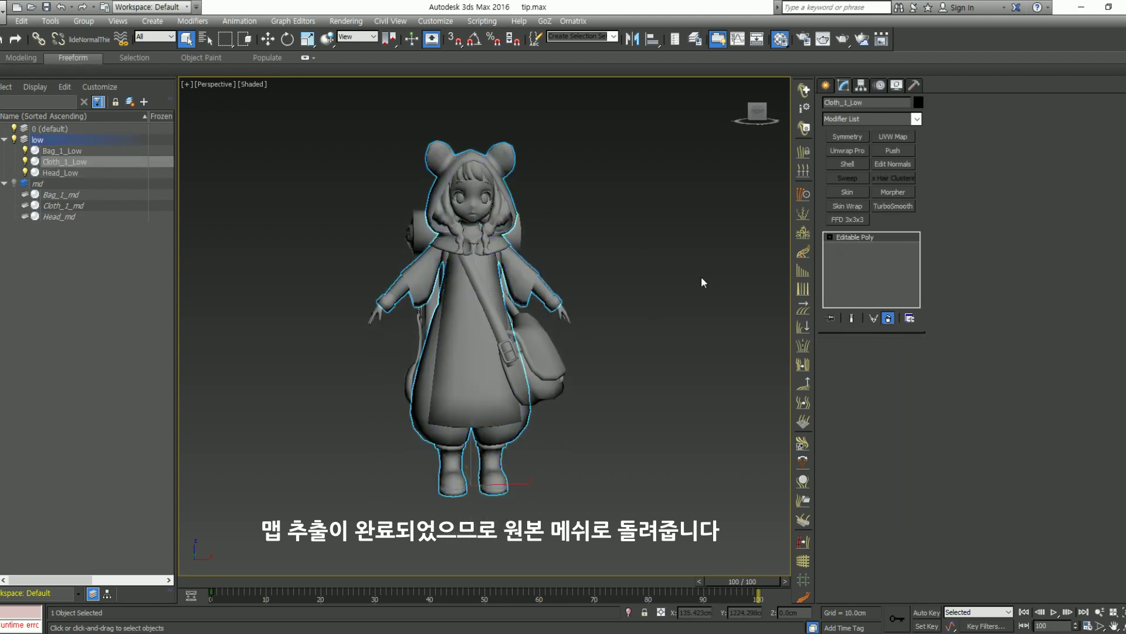
{"action": "left_click", "coordinate": [531, 361]}
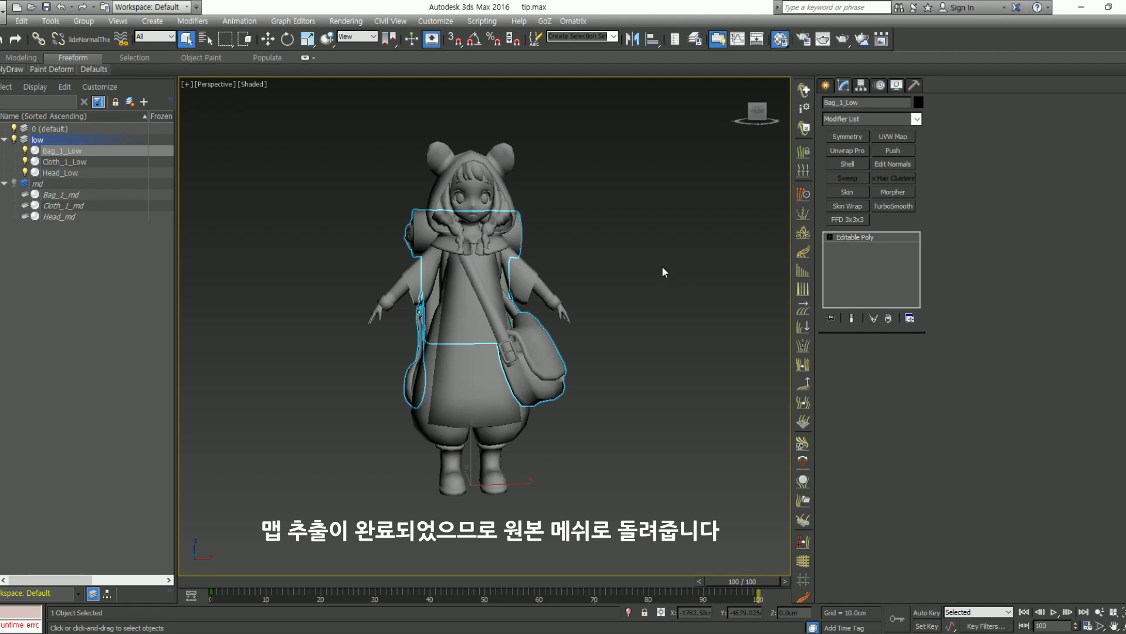
{"action": "middle_click_drag", "start_coordinate": [634, 266], "coordinate": [626, 288]}
{"action": "left_click", "coordinate": [625, 291]}
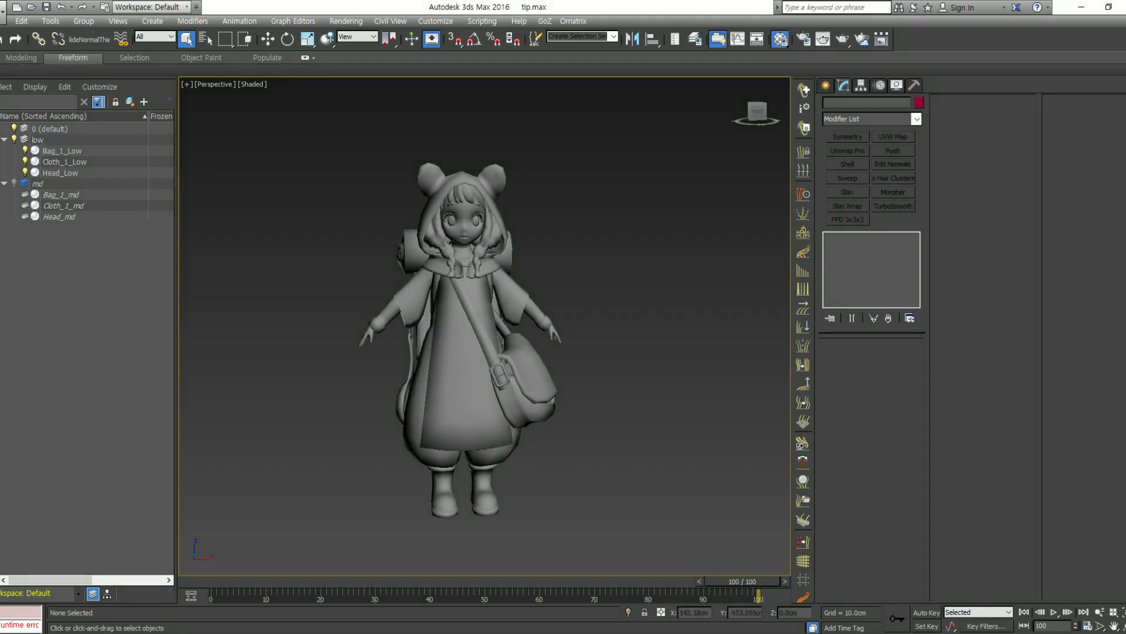
Step: Open the Material Editor and load Head_LowCompleteMap from the tip folder as the Diffuse Color map of 03 - Default
{"action": "left_click", "coordinate": [780, 39]}
{"action": "left_click_drag", "start_coordinate": [699, 133], "coordinate": [750, 122]}
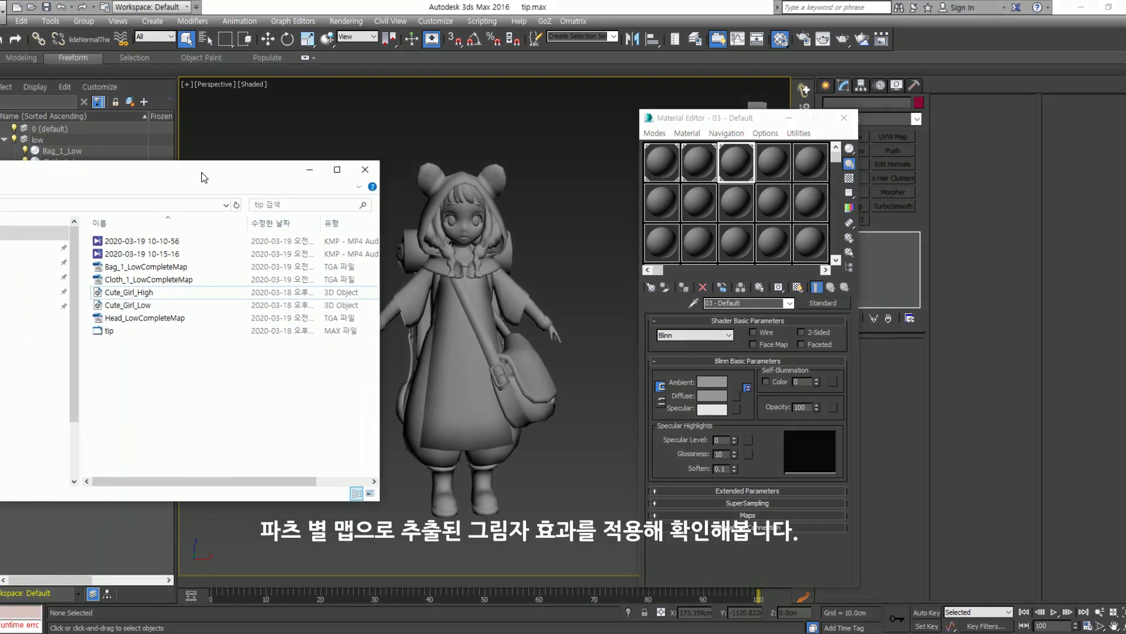
{"action": "left_click", "coordinate": [656, 515]}
{"action": "key", "text": "alt+Tab"}
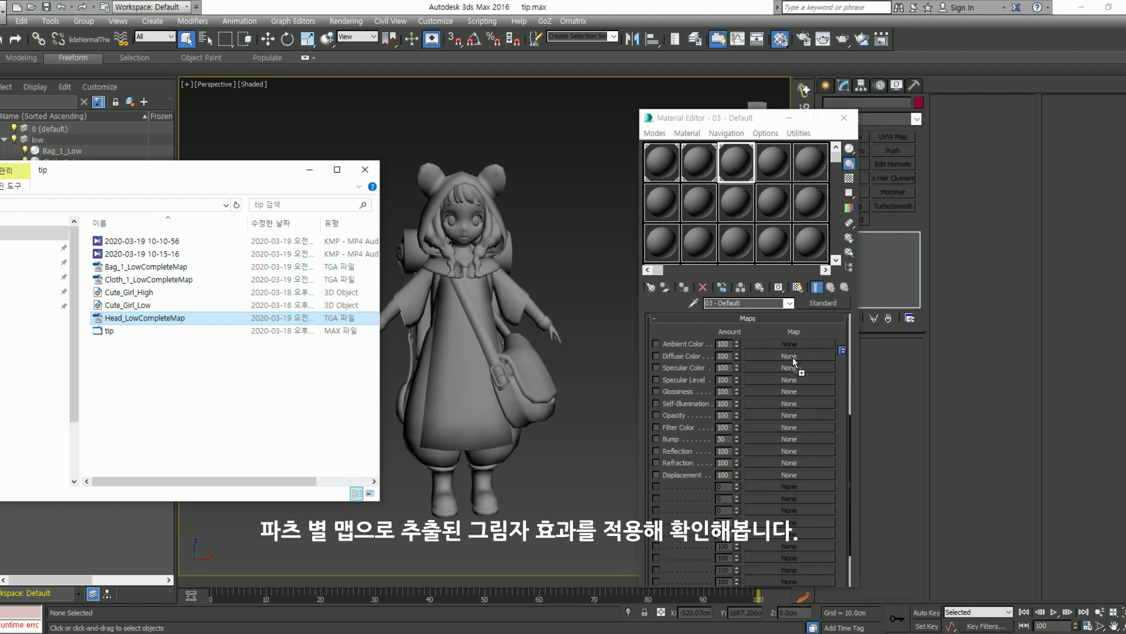
{"action": "left_click_drag", "start_coordinate": [793, 357], "coordinate": [793, 357]}
Step: Load Cloth_1_LowCompleteMap as the Diffuse Color map of the 02 - Default material
{"action": "left_click", "coordinate": [695, 160]}
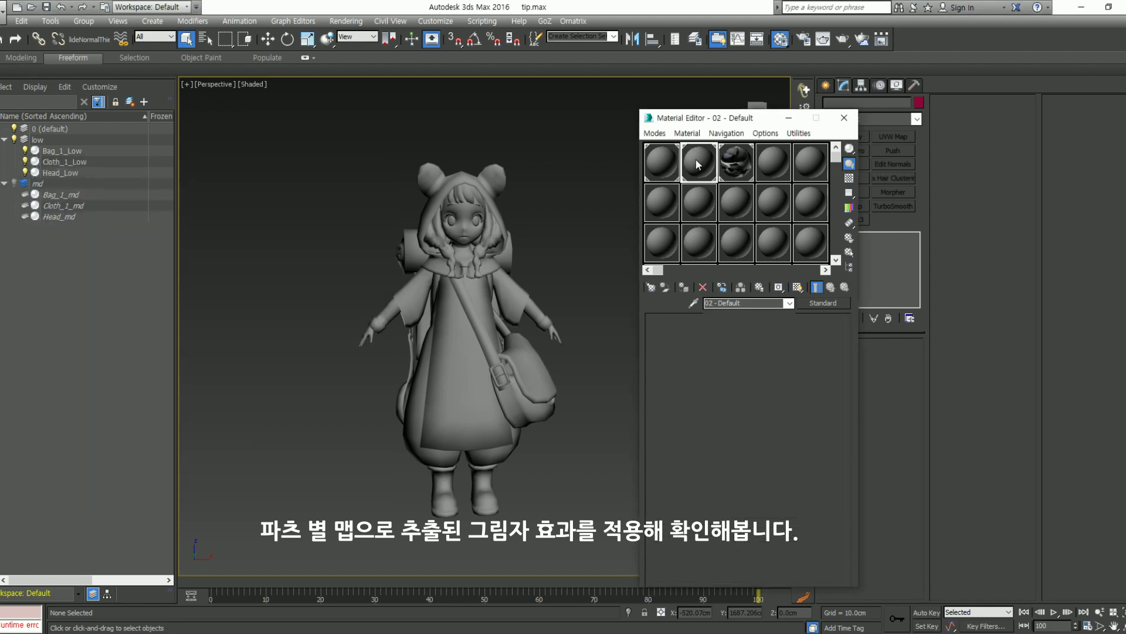
{"action": "key", "text": "alt+Tab"}
{"action": "left_click", "coordinate": [751, 515]}
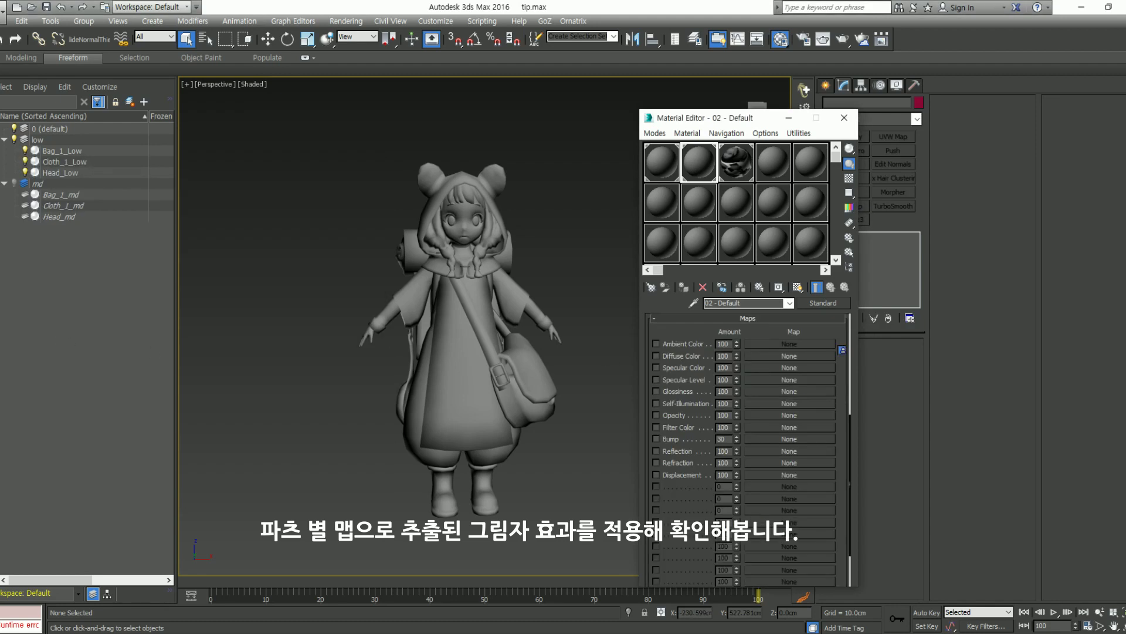
{"action": "key", "text": "alt+Tab"}
{"action": "left_click_drag", "start_coordinate": [146, 280], "coordinate": [648, 382]}
{"action": "left_click_drag", "start_coordinate": [790, 355], "coordinate": [790, 355]}
Step: Load Bag_1_LowCompleteMap as the Diffuse Color map of the 01 - Default material
{"action": "left_click", "coordinate": [663, 166]}
{"action": "key", "text": "alt+Tab"}
{"action": "left_click", "coordinate": [659, 517]}
{"action": "key", "text": "alt+Tab"}
{"action": "left_click_drag", "start_coordinate": [157, 267], "coordinate": [773, 397]}
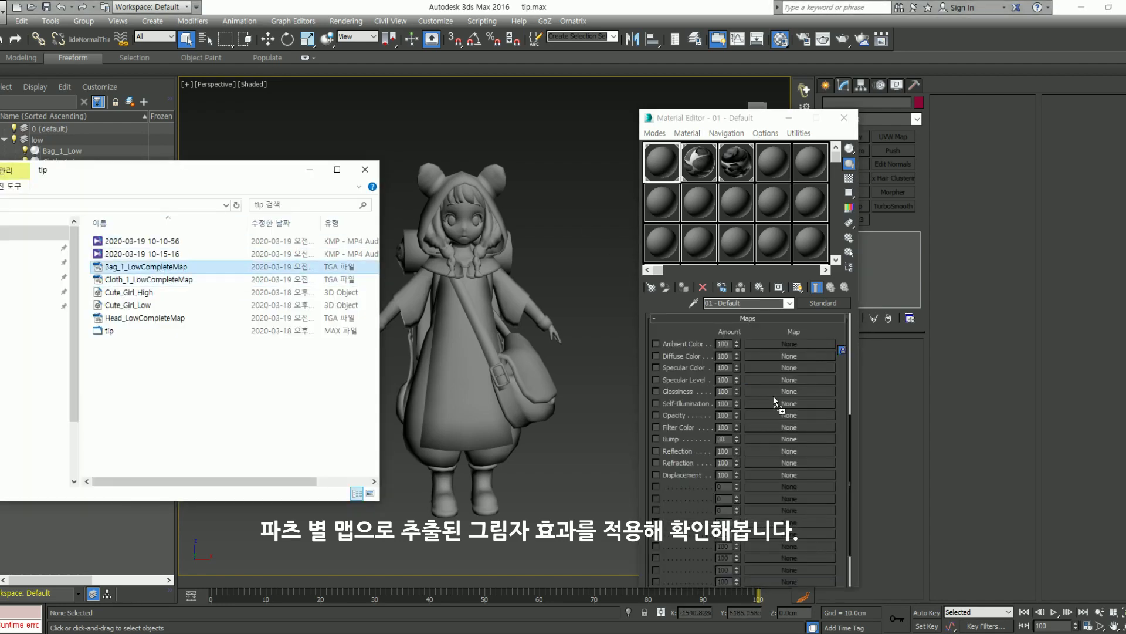
{"action": "left_click_drag", "start_coordinate": [794, 357], "coordinate": [794, 357]}
Step: Switch the perspective viewport to Consistent Colors shading and turn on edged faces
{"action": "scroll", "coordinate": [262, 115], "scroll_direction": "up", "scroll_amount": 3}
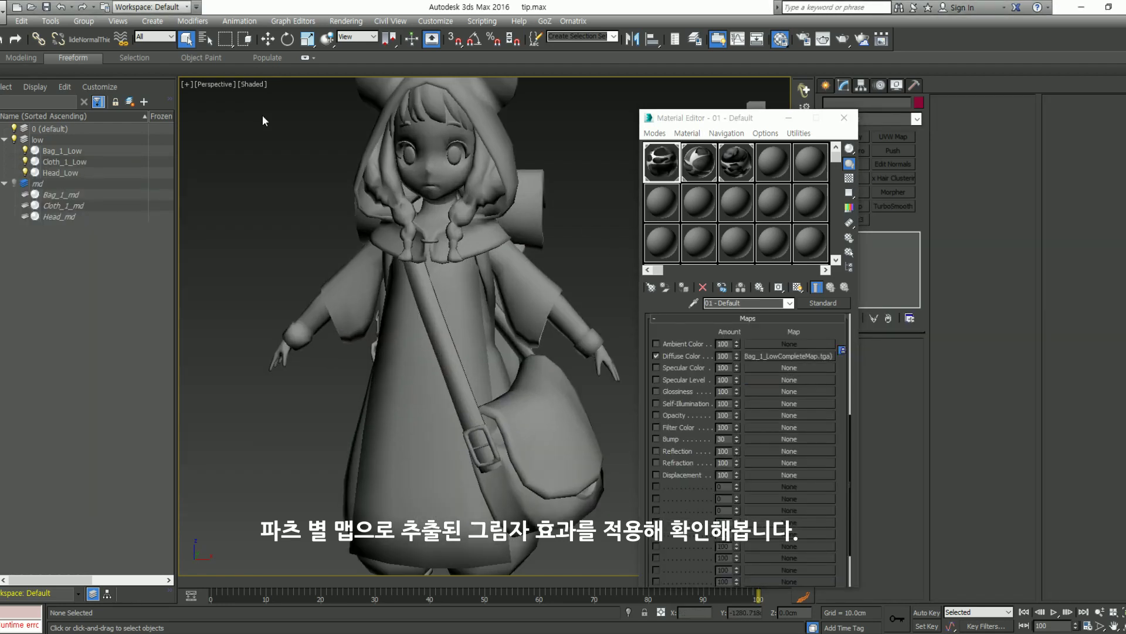
{"action": "left_click", "coordinate": [214, 84]}
{"action": "left_click", "coordinate": [252, 84]}
{"action": "left_click", "coordinate": [293, 128]}
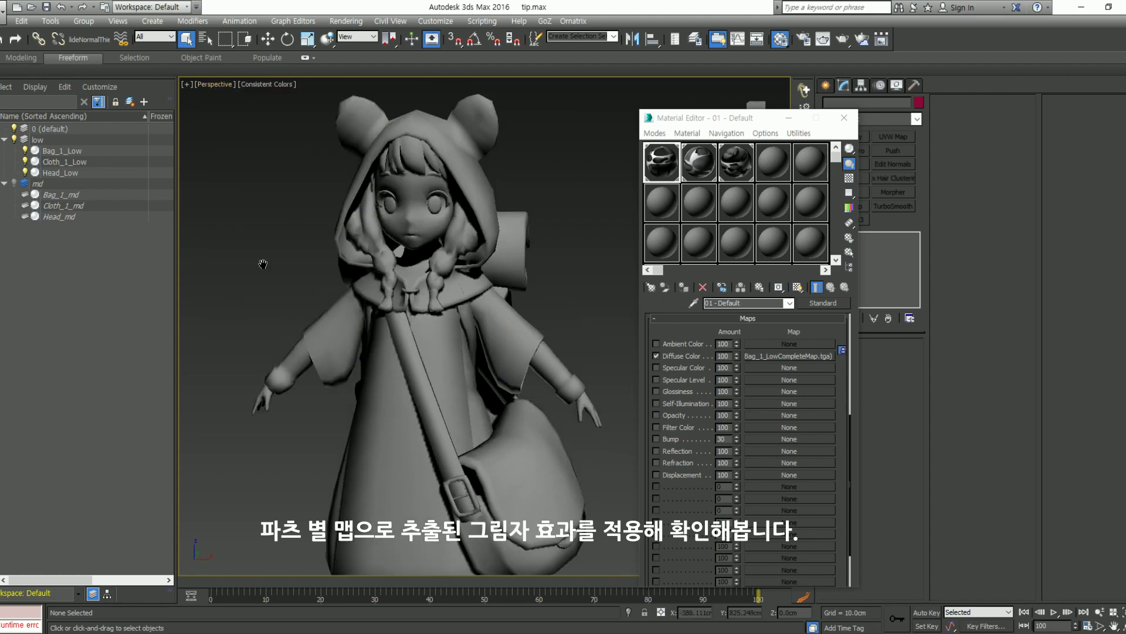
{"action": "scroll", "coordinate": [295, 234], "scroll_direction": "up", "scroll_amount": 3}
{"action": "left_click", "coordinate": [263, 84]}
{"action": "left_click", "coordinate": [505, 292]}
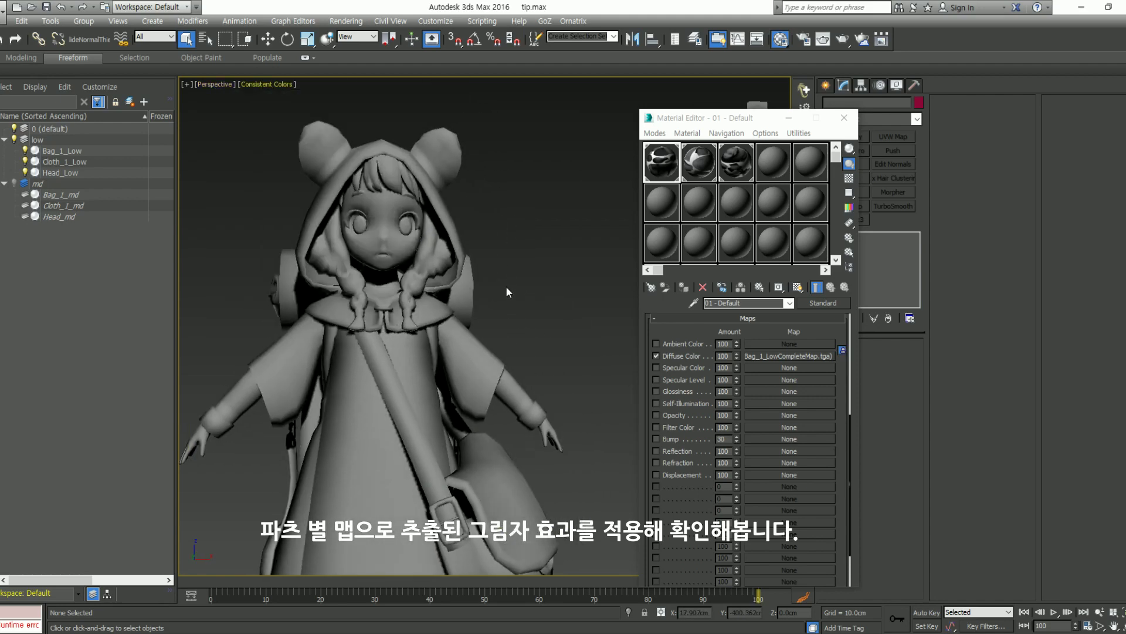
{"action": "key", "text": "F4"}
Step: Assign the 01 - Default material to the Bag_1_Low mesh and show its diffuse map in the viewport
{"action": "mouse_move", "coordinate": [511, 320]}
{"action": "middle_mouse_down", "text": "alt"}
{"action": "mouse_move", "coordinate": [475, 329]}
{"action": "mouse_move", "coordinate": [499, 317]}
{"action": "middle_mouse_up", "text": "alt"}
{"action": "scroll", "coordinate": [498, 317], "scroll_direction": "up", "scroll_amount": 3}
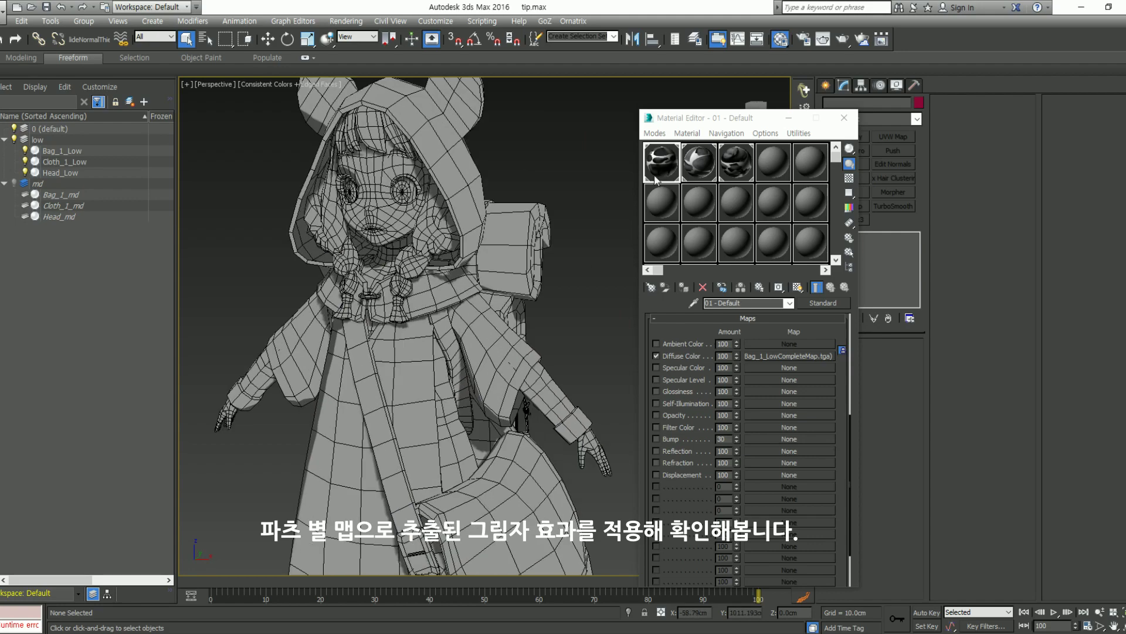
{"action": "middle_click_drag", "start_coordinate": [515, 242], "coordinate": [481, 251], "text": "alt"}
{"action": "left_click", "coordinate": [554, 249]}
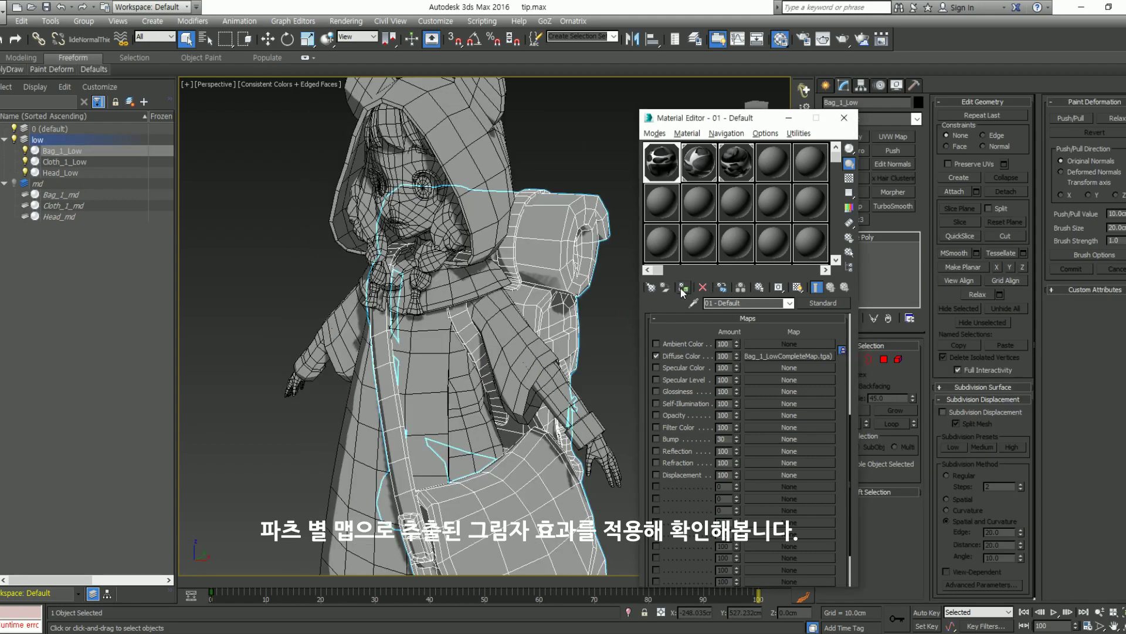
{"action": "left_click", "coordinate": [797, 290]}
{"action": "mouse_move", "coordinate": [543, 346]}
{"action": "middle_mouse_down", "text": "alt"}
{"action": "mouse_move", "coordinate": [495, 397]}
{"action": "mouse_move", "coordinate": [528, 311]}
{"action": "middle_mouse_up", "text": "alt"}
Step: Assign the 02 - Default material to the Cloth_1_Low mesh and show its diffuse map in the viewport
{"action": "left_click", "coordinate": [557, 194]}
{"action": "left_click", "coordinate": [431, 169]}
{"action": "left_click", "coordinate": [702, 169]}
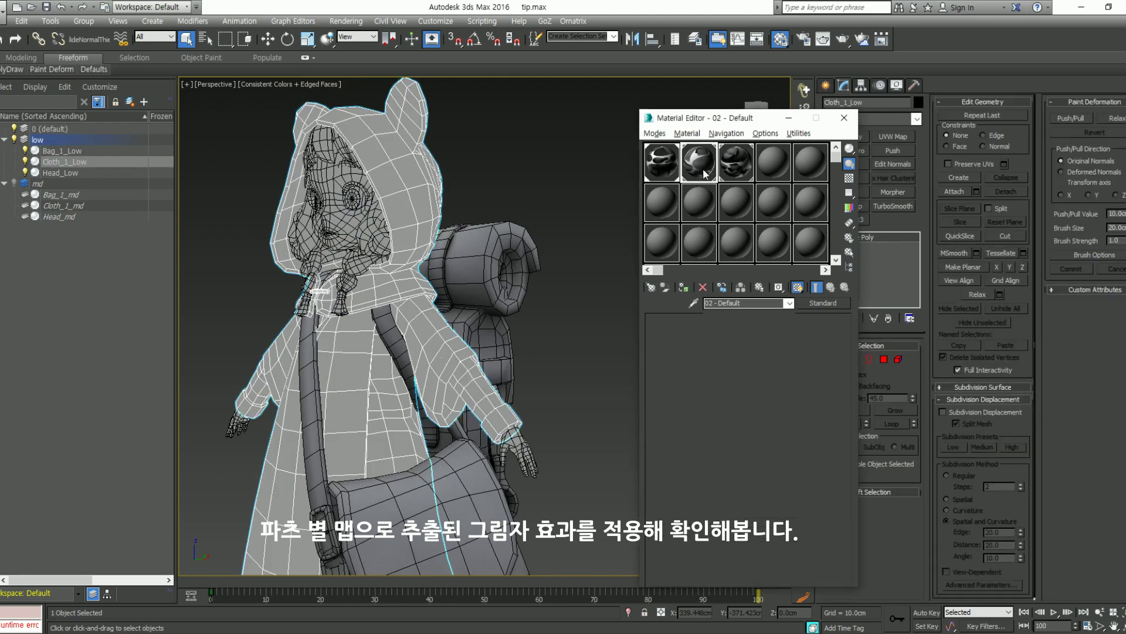
{"action": "left_click", "coordinate": [394, 140]}
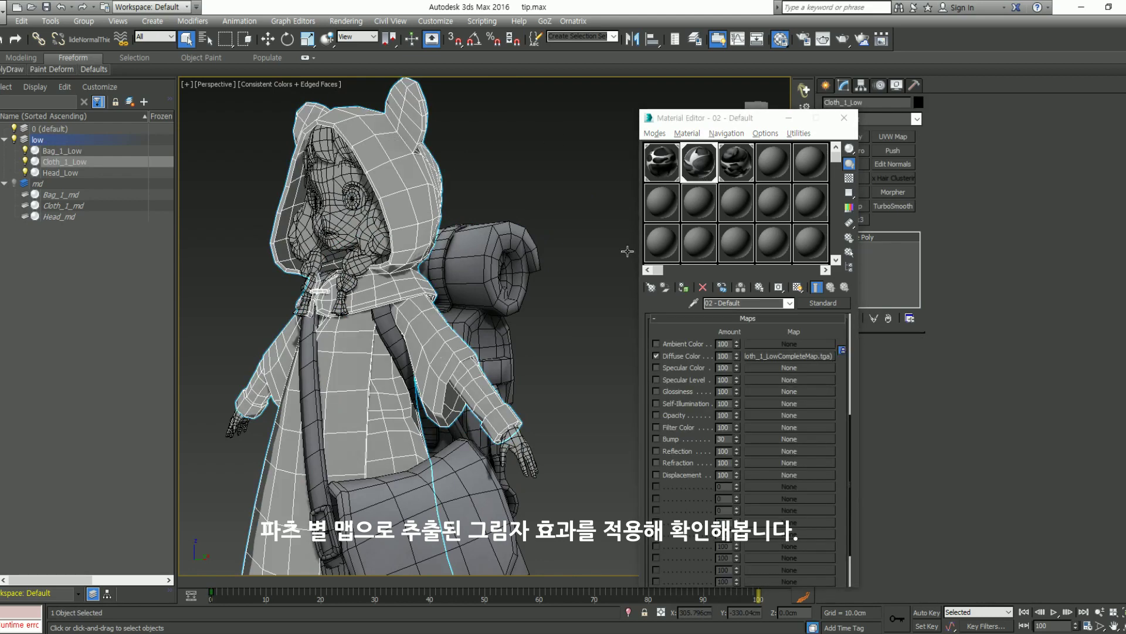
{"action": "left_click", "coordinate": [797, 290]}
{"action": "middle_click_drag", "start_coordinate": [533, 279], "coordinate": [601, 324], "text": "alt"}
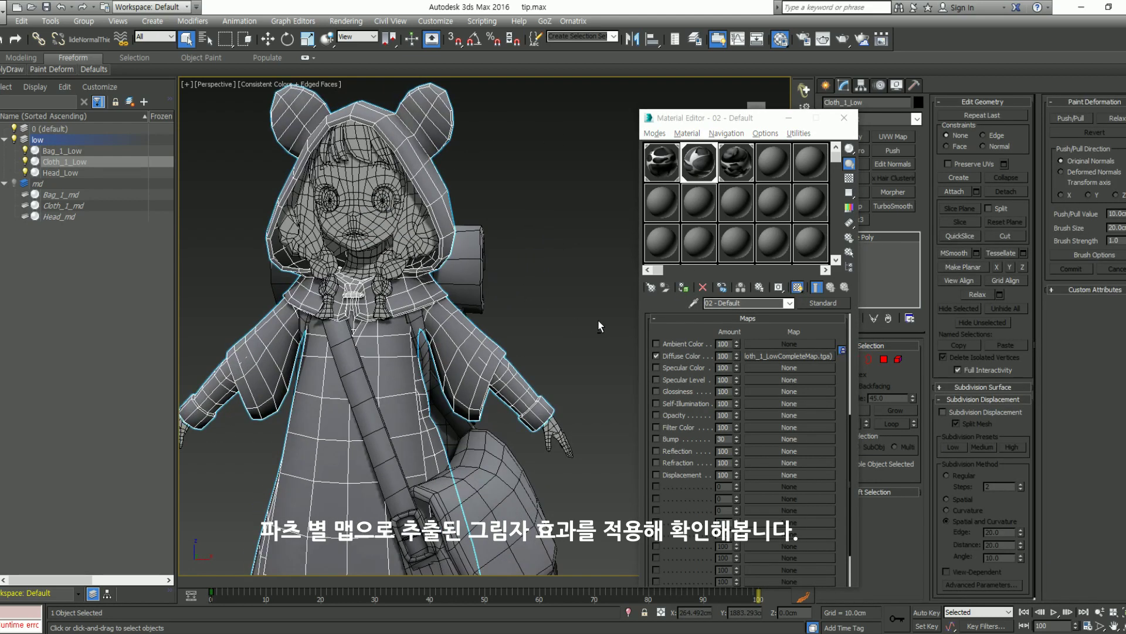
{"action": "left_click", "coordinate": [600, 324]}
Step: Assign the 03 - Default material to the Head_Low mesh and show its diffuse map in the viewport
{"action": "left_click", "coordinate": [409, 216]}
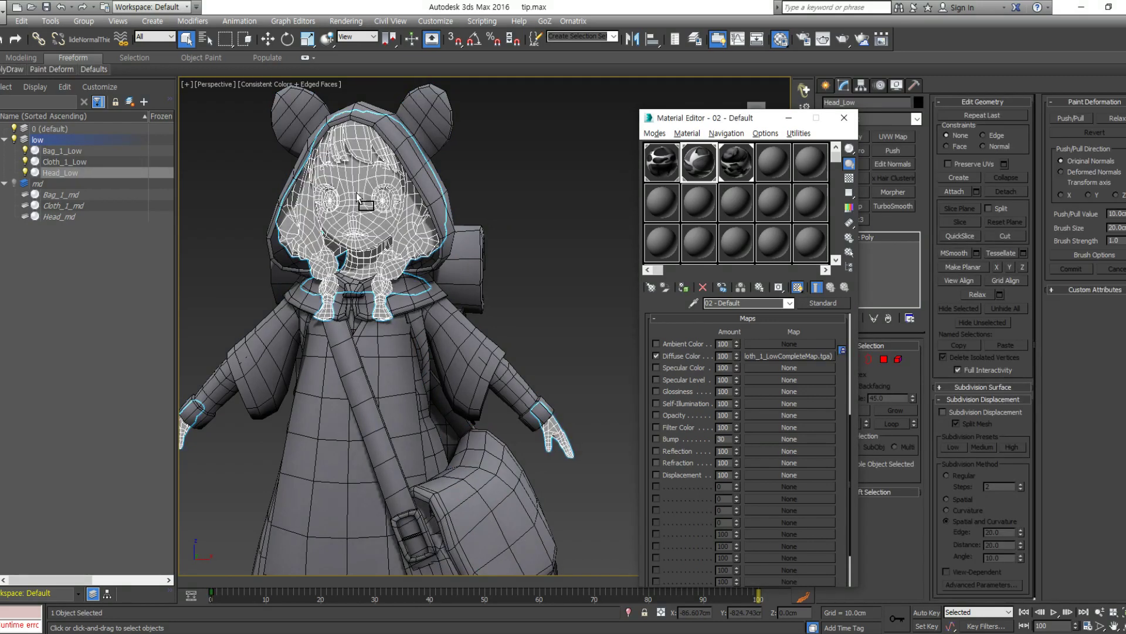
{"action": "left_click", "coordinate": [684, 287]}
{"action": "left_click", "coordinate": [798, 289]}
{"action": "left_click_drag", "start_coordinate": [732, 173], "coordinate": [354, 190]}
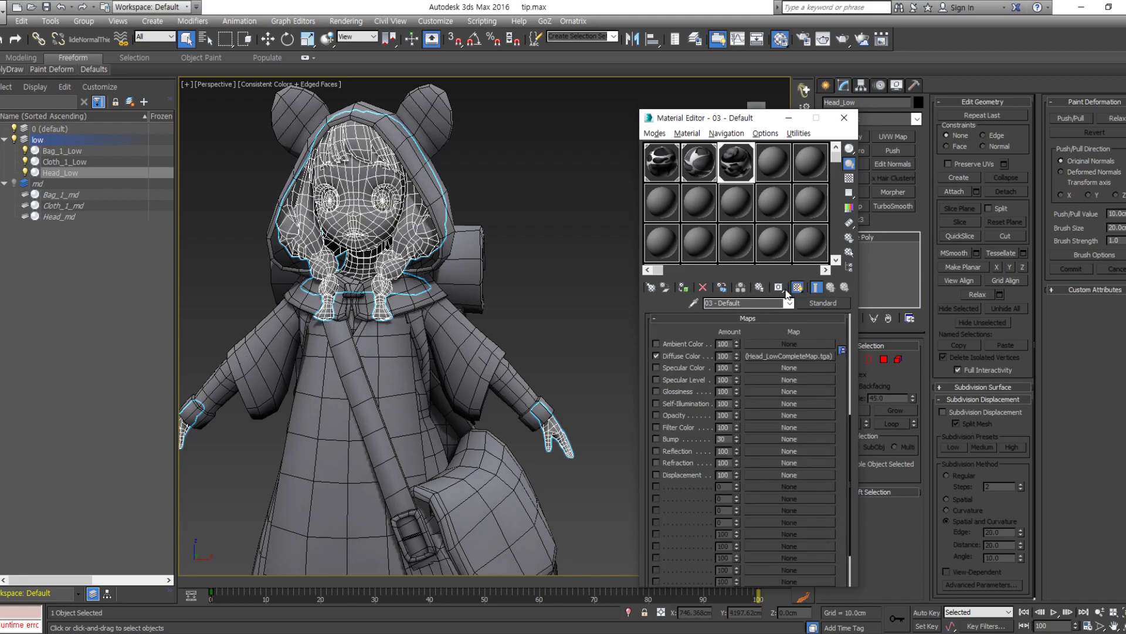
Step: Turn off edged faces and examine the baked shadows on the backpack, clothing and full figure from several angles
{"action": "left_click", "coordinate": [560, 298]}
{"action": "key", "text": "F4"}
{"action": "scroll", "coordinate": [567, 317], "scroll_direction": "down", "scroll_amount": 6}
{"action": "middle_click_drag", "start_coordinate": [554, 319], "coordinate": [573, 327], "text": "alt"}
{"action": "scroll", "coordinate": [516, 338], "scroll_direction": "up", "scroll_amount": 5}
{"action": "middle_click_drag", "start_coordinate": [448, 352], "coordinate": [589, 313], "text": "alt"}
{"action": "scroll", "coordinate": [589, 313], "scroll_direction": "down", "scroll_amount": 3}
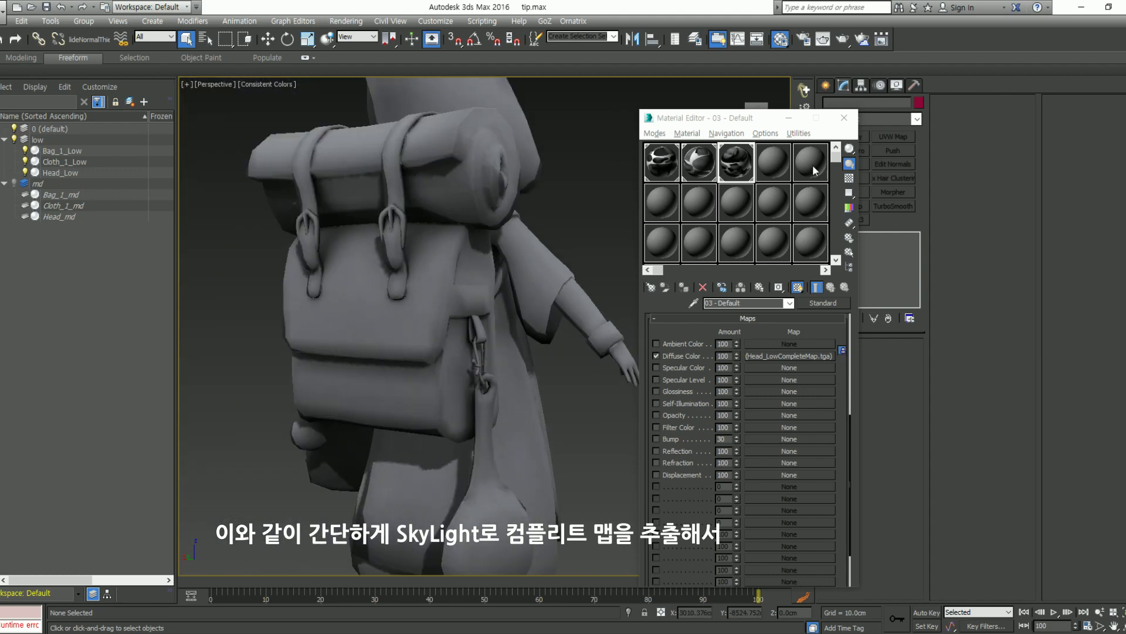
{"action": "left_click", "coordinate": [845, 117]}
{"action": "scroll", "coordinate": [482, 280], "scroll_direction": "down", "scroll_amount": 5}
{"action": "middle_click_drag", "start_coordinate": [482, 280], "coordinate": [627, 344], "text": "alt"}
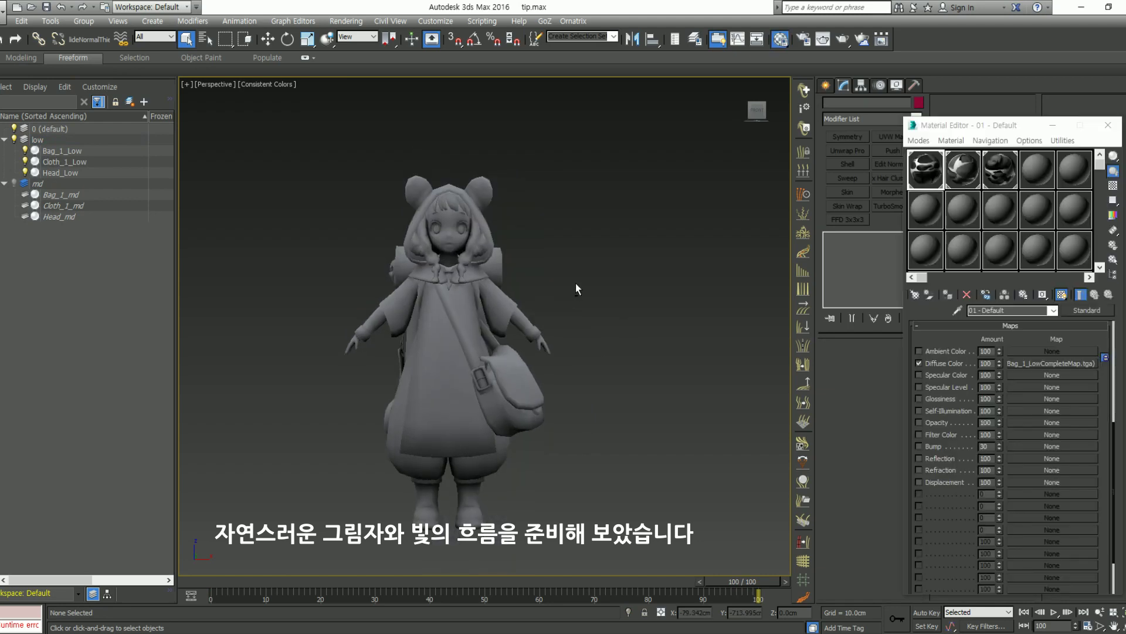
Step: Disable the Diffuse Color maps of the 01, 02 and 03 - Default materials to compare the unshaded model
{"action": "scroll", "coordinate": [576, 288], "scroll_direction": "up", "scroll_amount": 1}
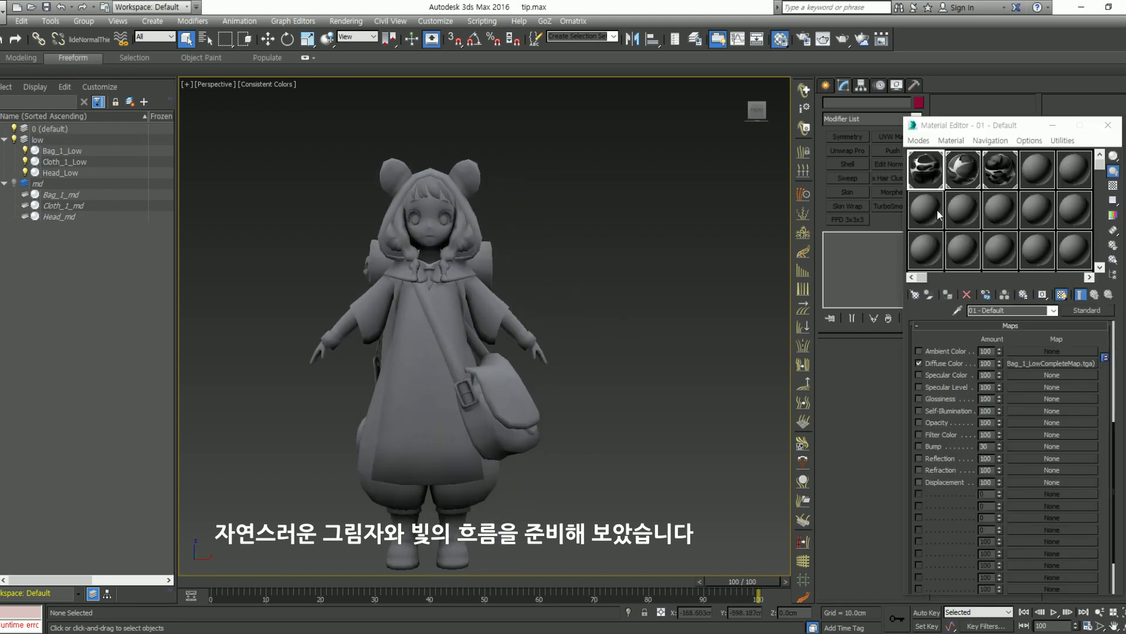
{"action": "left_click", "coordinate": [963, 169]}
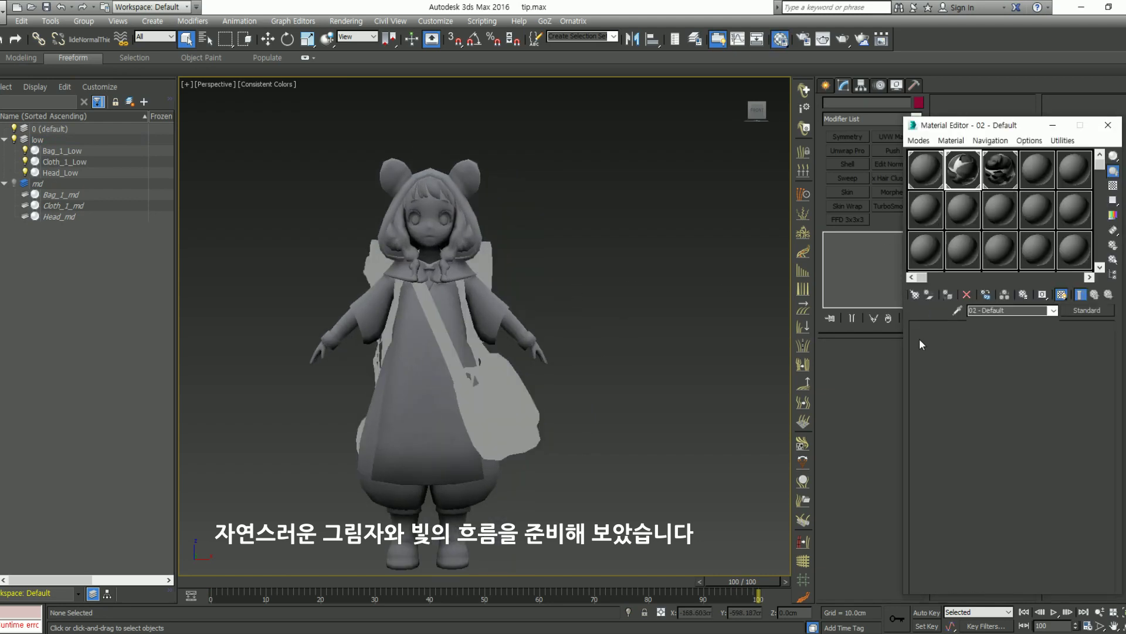
{"action": "left_click", "coordinate": [920, 363]}
{"action": "left_click", "coordinate": [999, 176]}
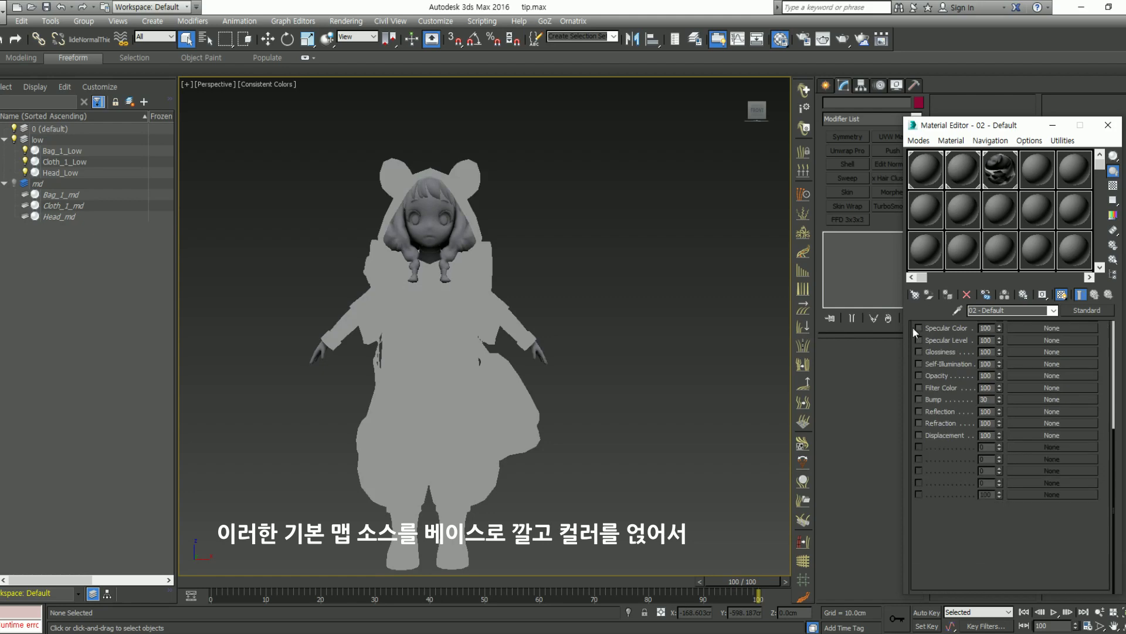
{"action": "left_click", "coordinate": [919, 363]}
Step: Check the model in wireframe and turn on edged faces to view the low mesh without its maps
{"action": "key", "text": "F3"}
{"action": "key", "text": "F3"}
{"action": "key", "text": "F4"}
{"action": "middle_click_drag", "start_coordinate": [627, 312], "coordinate": [625, 349], "text": "alt"}
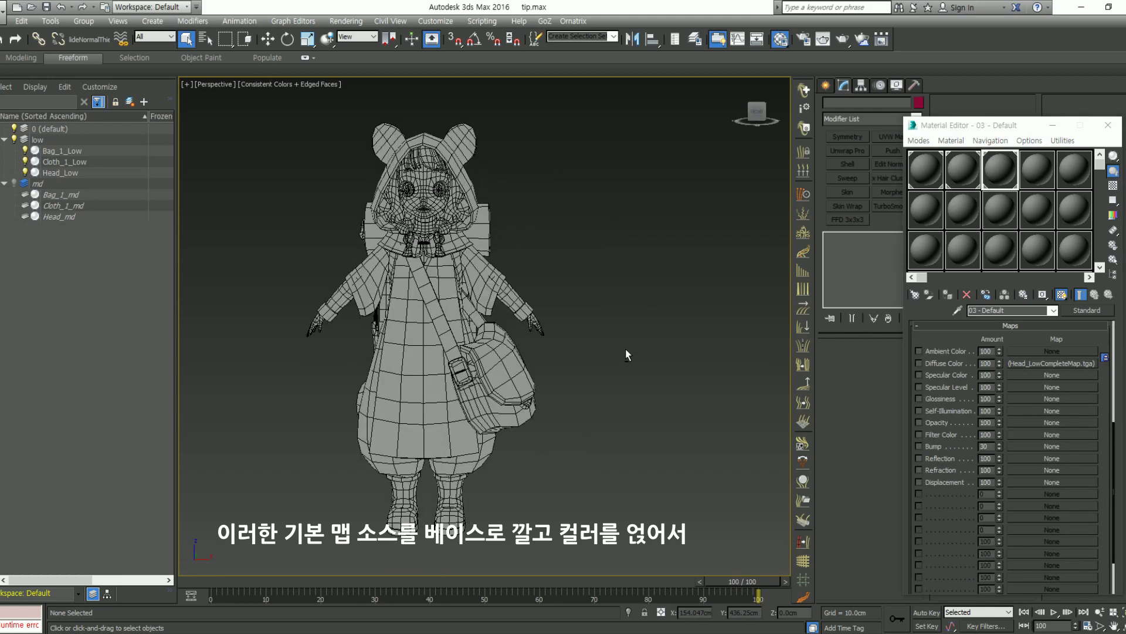
{"action": "scroll", "coordinate": [626, 348], "scroll_direction": "up", "scroll_amount": 1}
{"action": "middle_click_drag", "start_coordinate": [585, 314], "coordinate": [619, 330]}
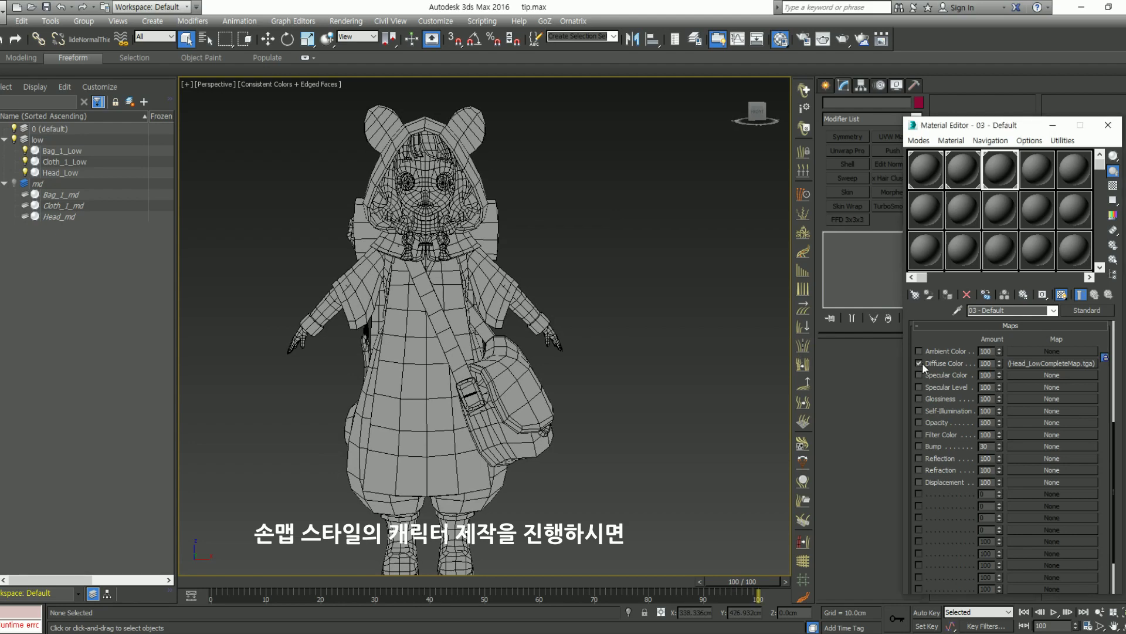
Step: Re-enable the Diffuse Color maps of the head, cloth and bag materials
{"action": "left_click", "coordinate": [963, 179]}
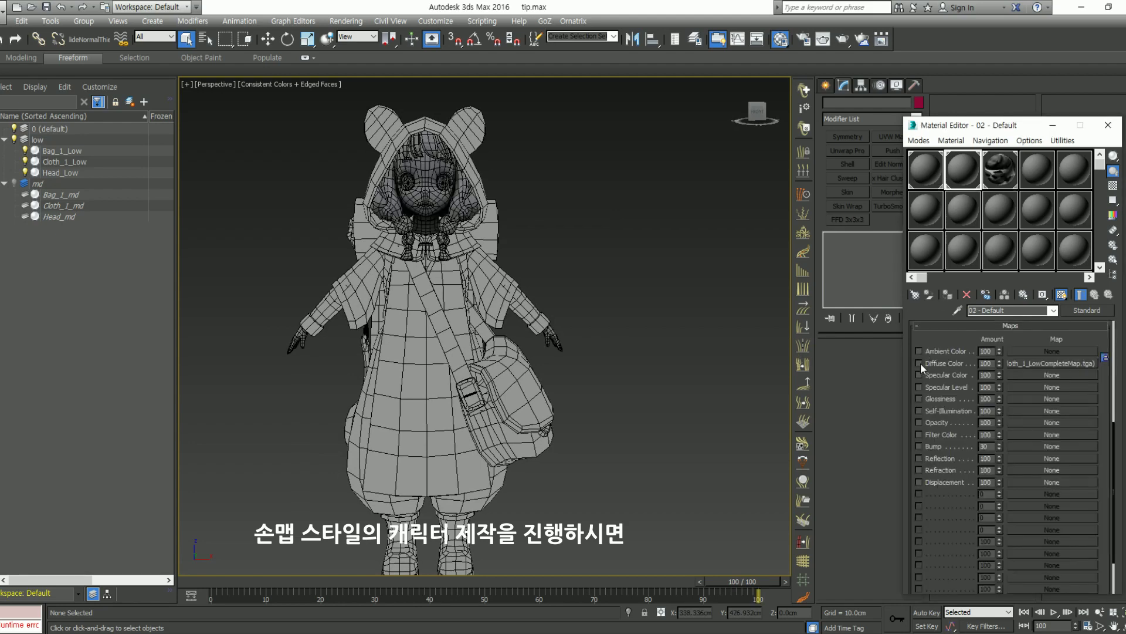
{"action": "left_click", "coordinate": [919, 363]}
{"action": "left_click", "coordinate": [932, 170]}
{"action": "left_click", "coordinate": [918, 363]}
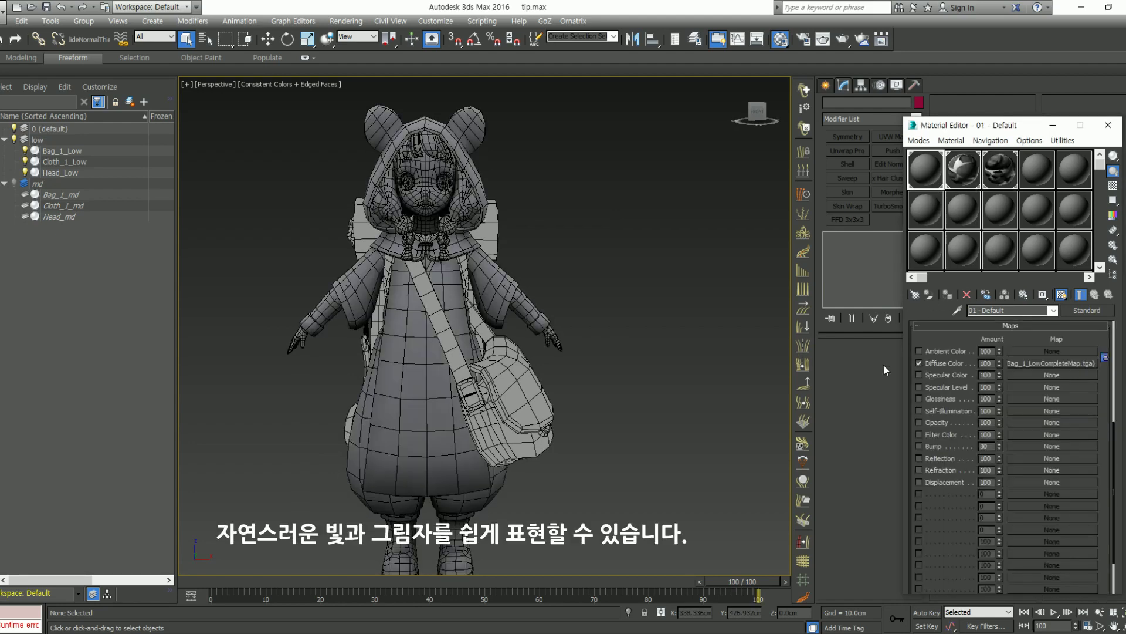
{"action": "middle_click_drag", "start_coordinate": [661, 343], "coordinate": [665, 342]}
Step: Select all three low meshes, open their object properties and close the dialog
{"action": "key", "text": "ctrl+a"}
{"action": "right_click", "coordinate": [436, 252]}
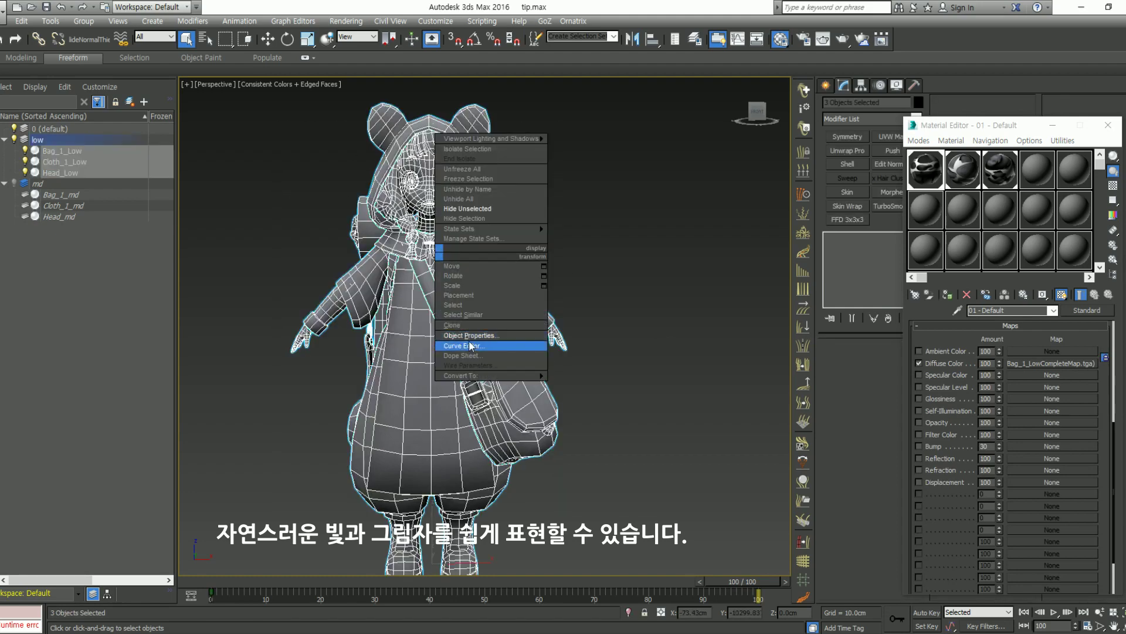
{"action": "left_click", "coordinate": [472, 336]}
{"action": "left_click", "coordinate": [606, 492]}
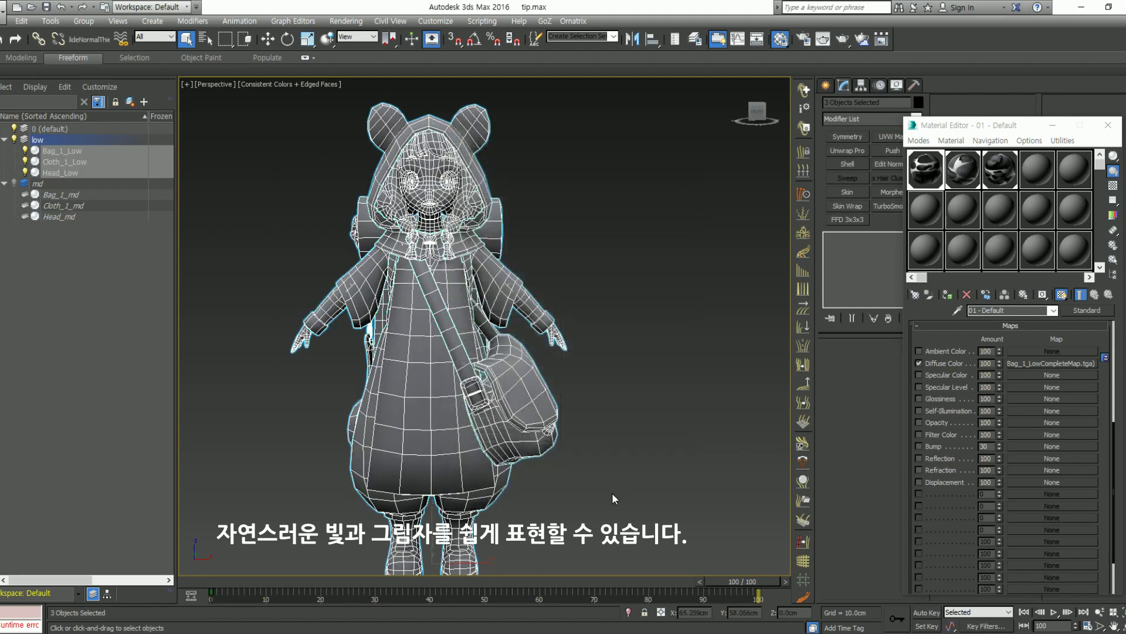
Step: Deselect the meshes, turn off edged faces and make 02 - Default the active material
{"action": "left_click", "coordinate": [635, 422]}
{"action": "key", "text": "F4"}
{"action": "mouse_move", "coordinate": [614, 376]}
{"action": "middle_mouse_down", "text": "alt"}
{"action": "mouse_move", "coordinate": [460, 370]}
{"action": "mouse_move", "coordinate": [616, 379]}
{"action": "middle_mouse_up", "text": "alt"}
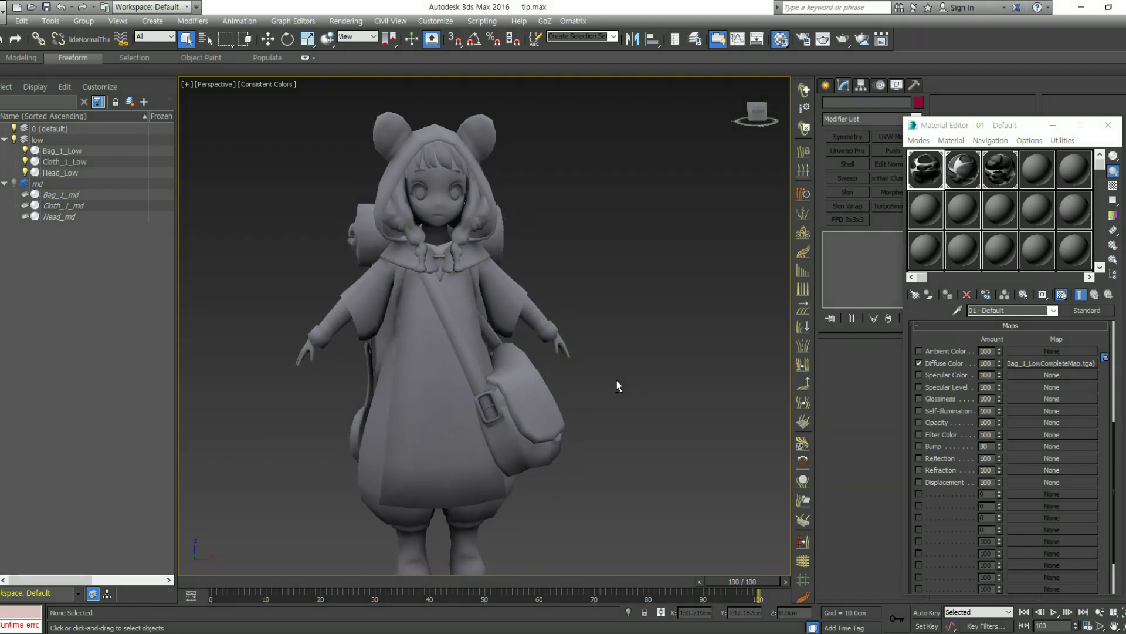
{"action": "left_click", "coordinate": [961, 176]}
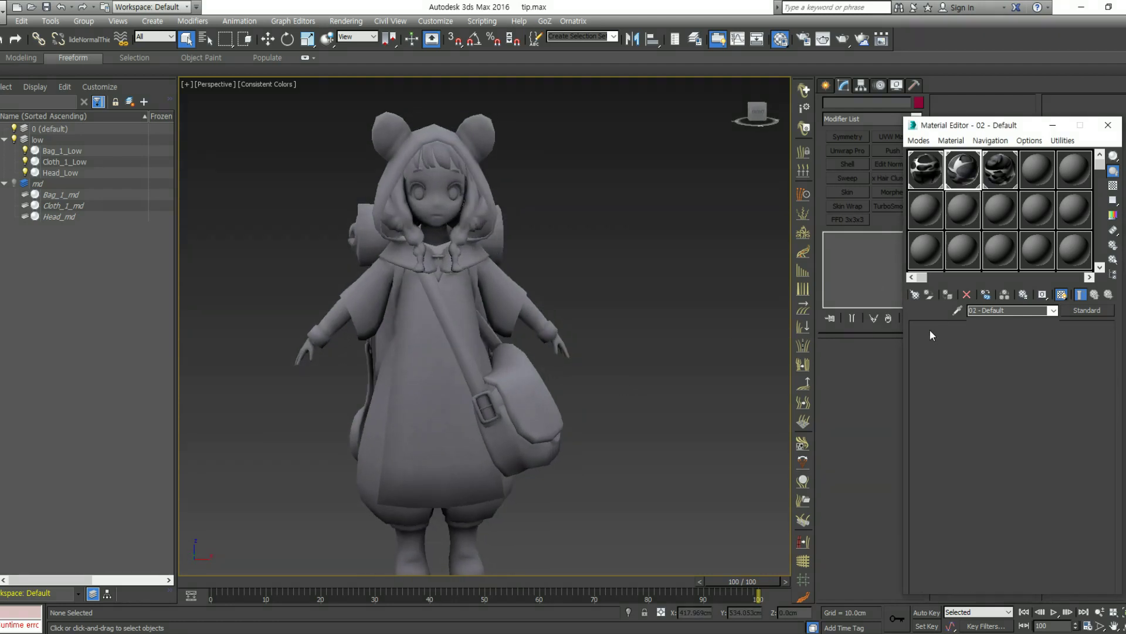